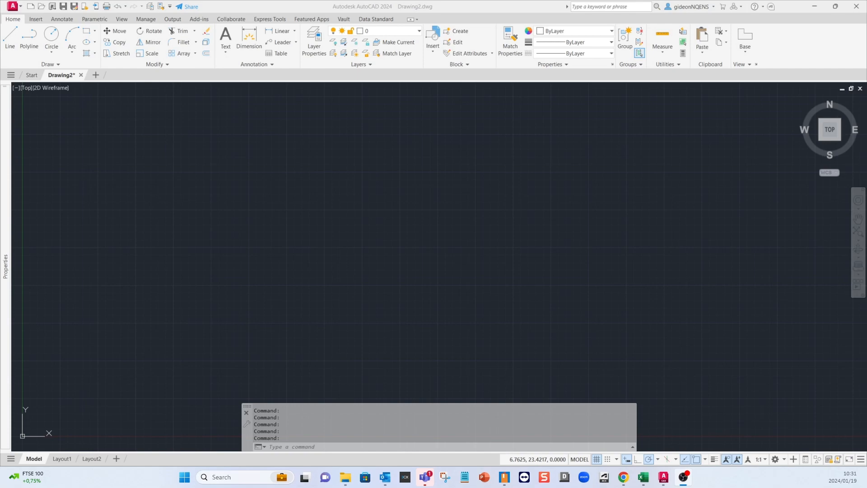
- Open the layer manager and create a new layer named Outline
click(417, 31)
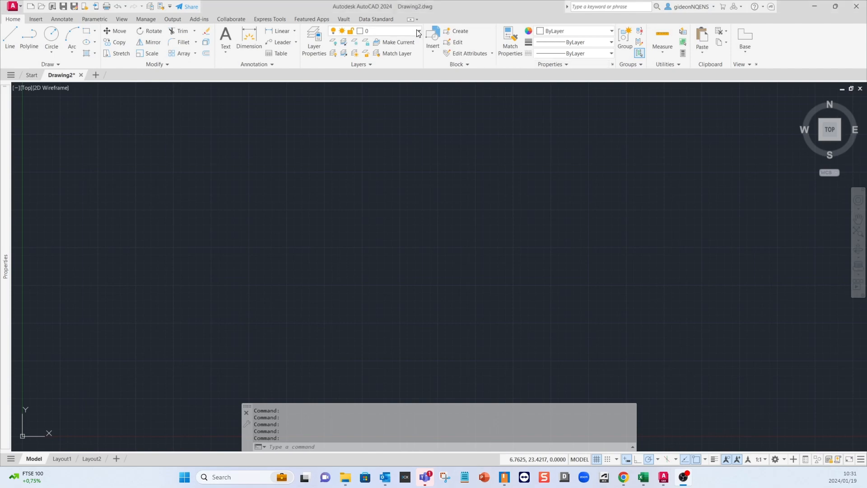
click(419, 32)
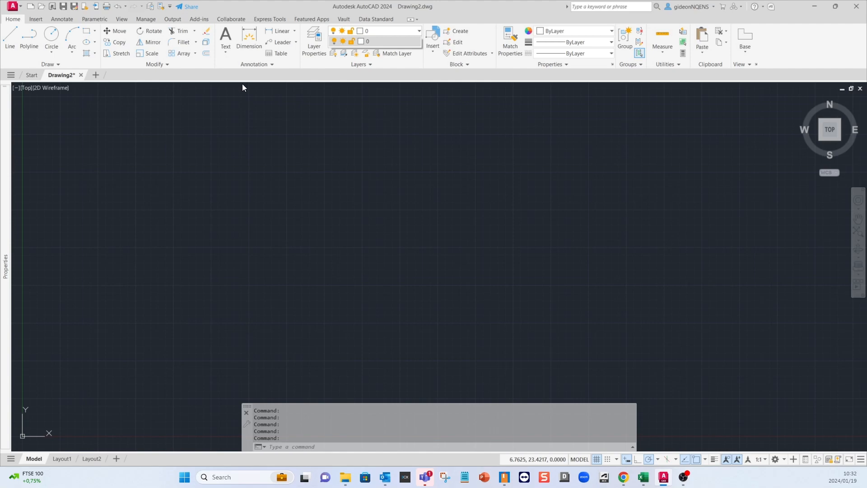
click(314, 36)
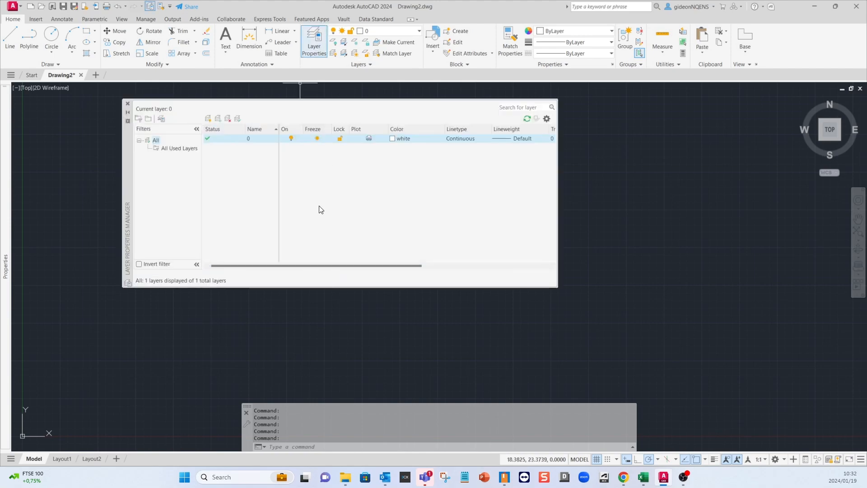
click(208, 119)
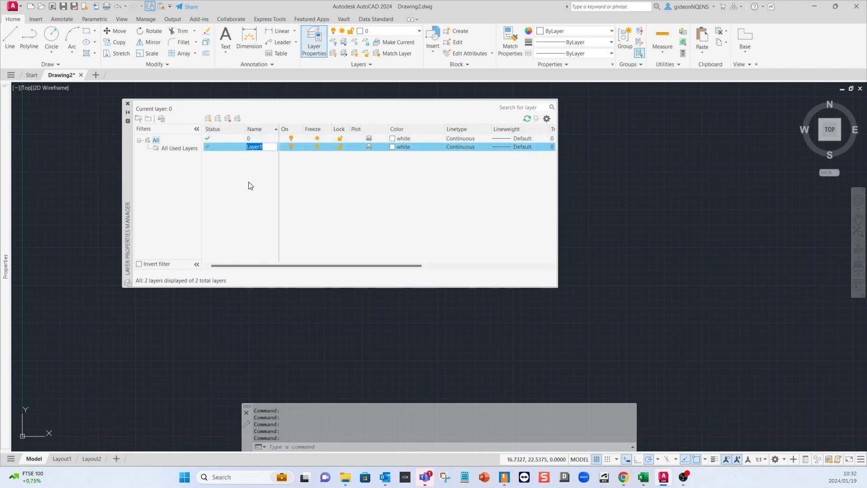
text(O)
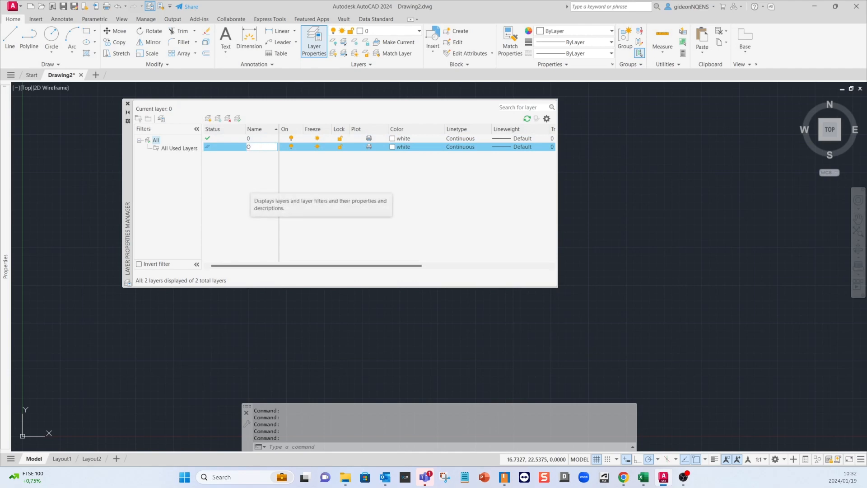
text(utline)
key(Return)
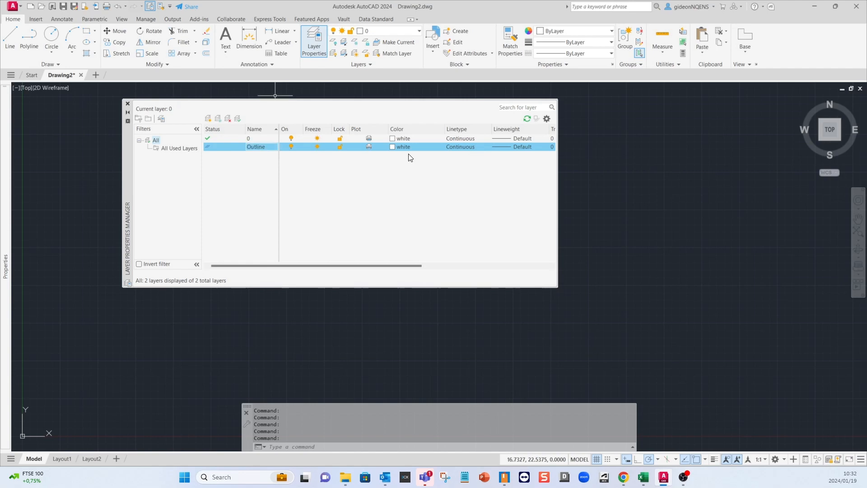
- Set the Outline layer's colour to black, index 250
click(401, 147)
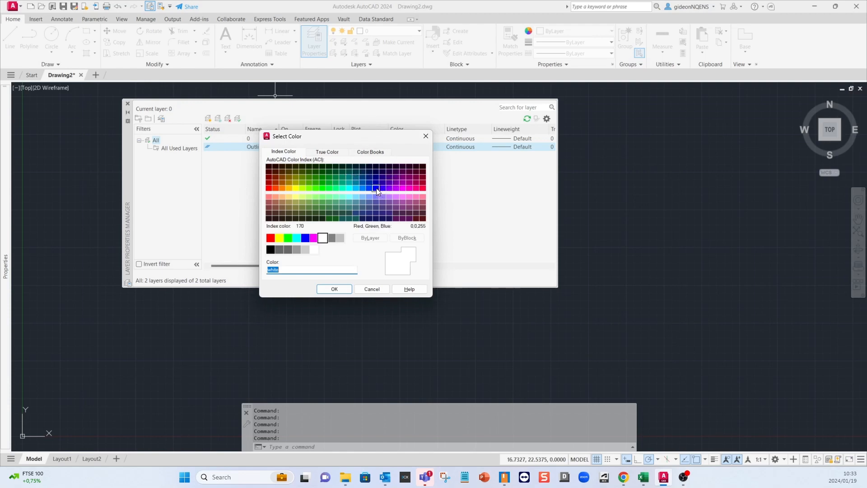
click(271, 249)
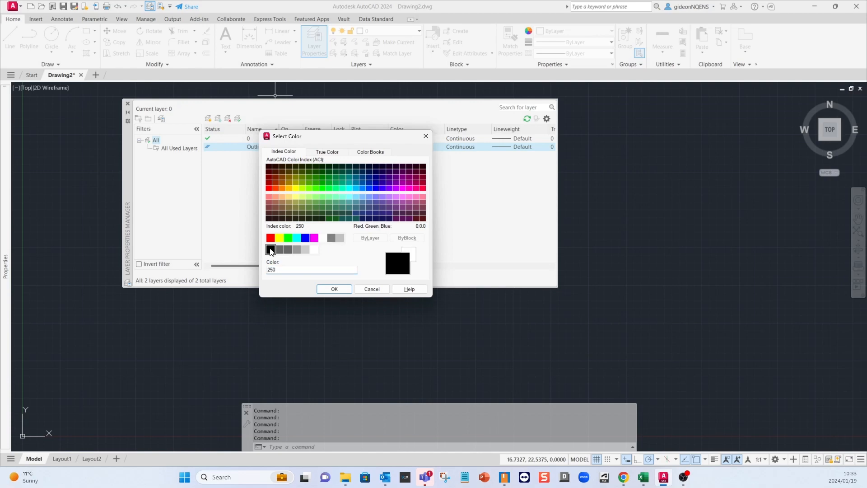
click(335, 289)
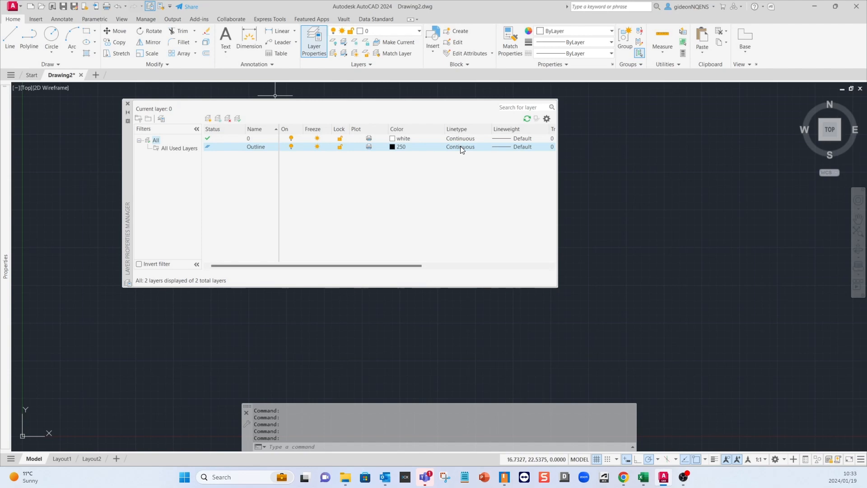
- Set the Outline layer's lineweight to 0.30 mm
drag(409, 265, 450, 265)
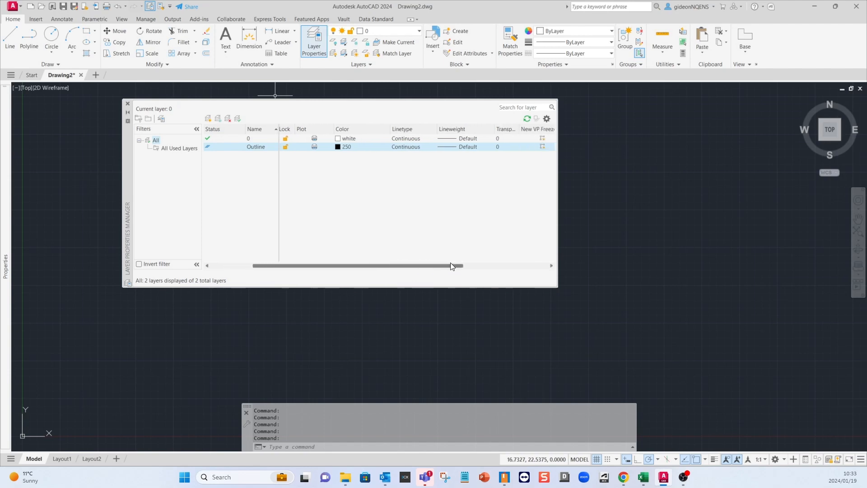
click(459, 147)
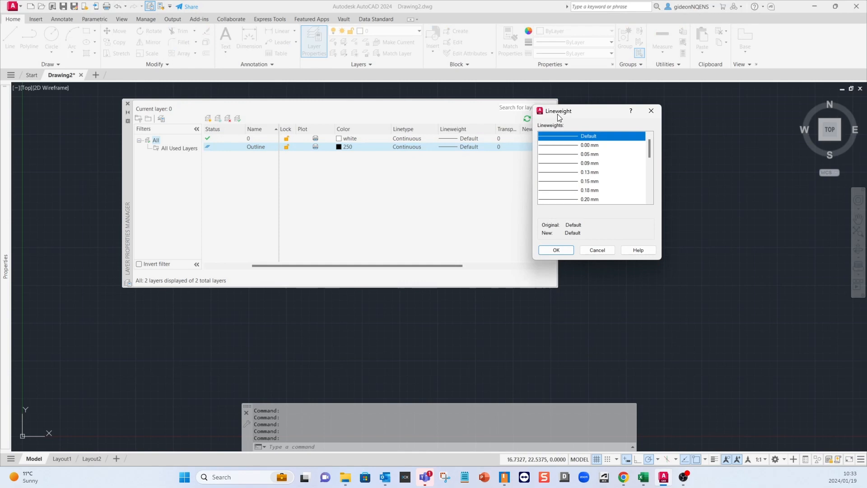
scroll(592, 167, down, 1)
click(590, 190)
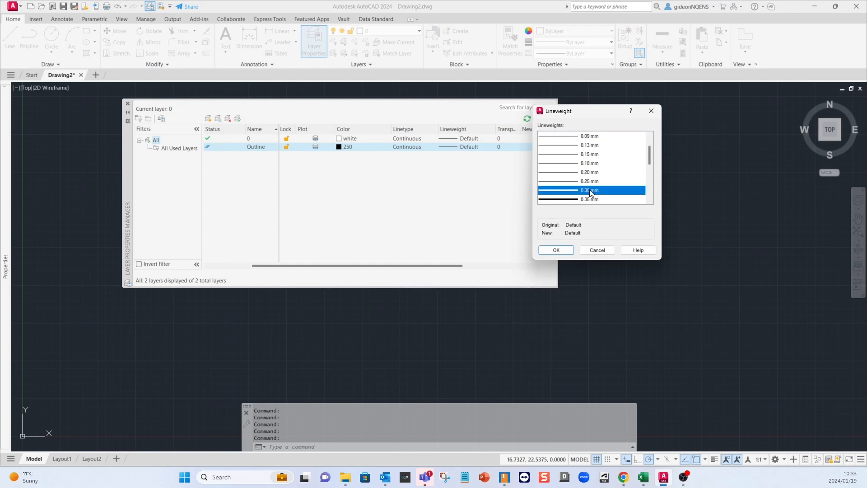
click(555, 249)
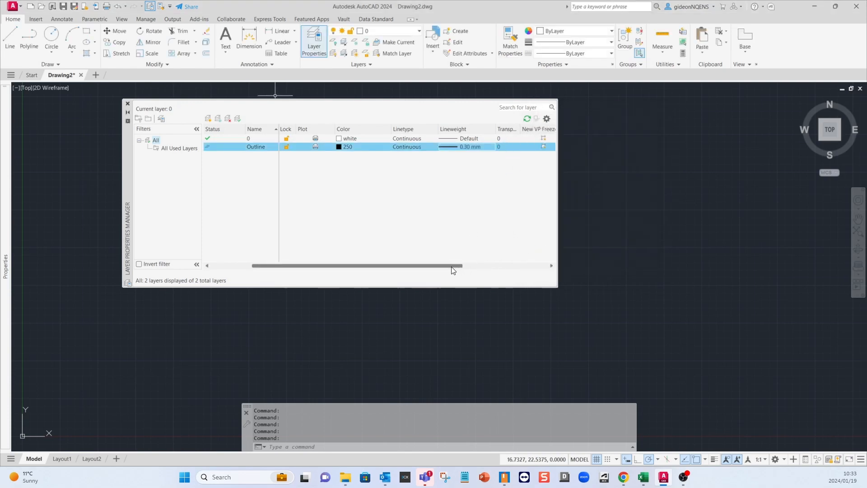
drag(451, 267, 360, 261)
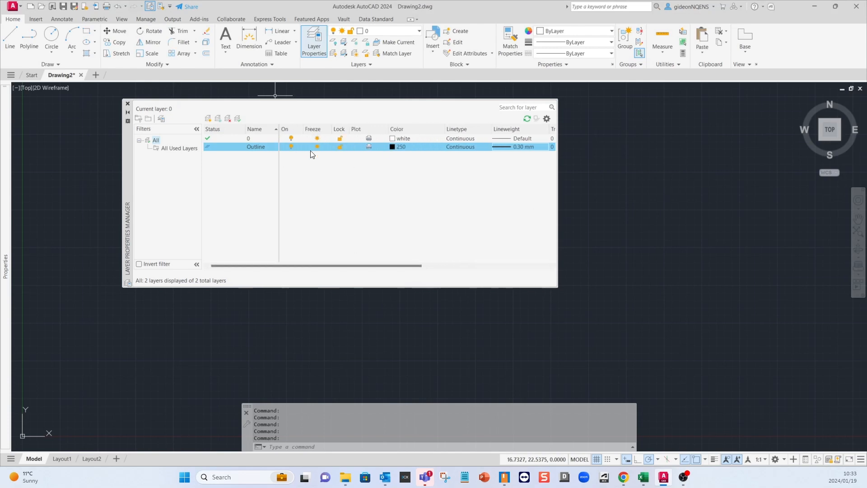
- Create another new layer named Construction
click(208, 118)
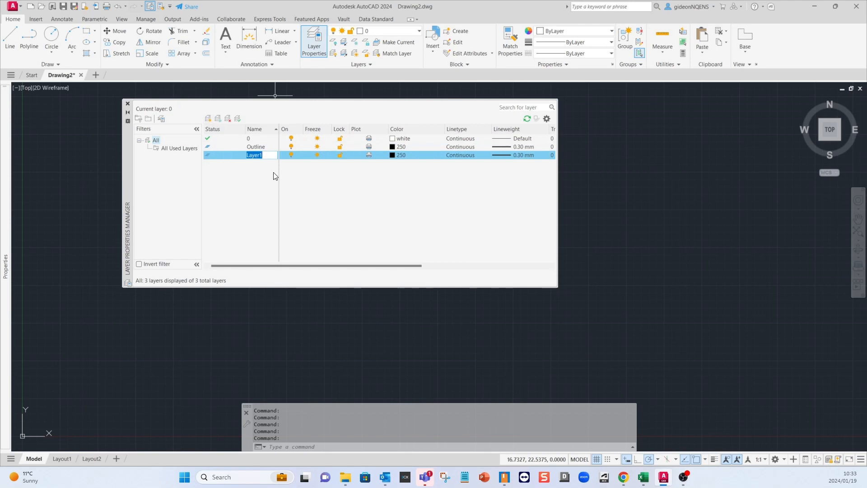
text(Const)
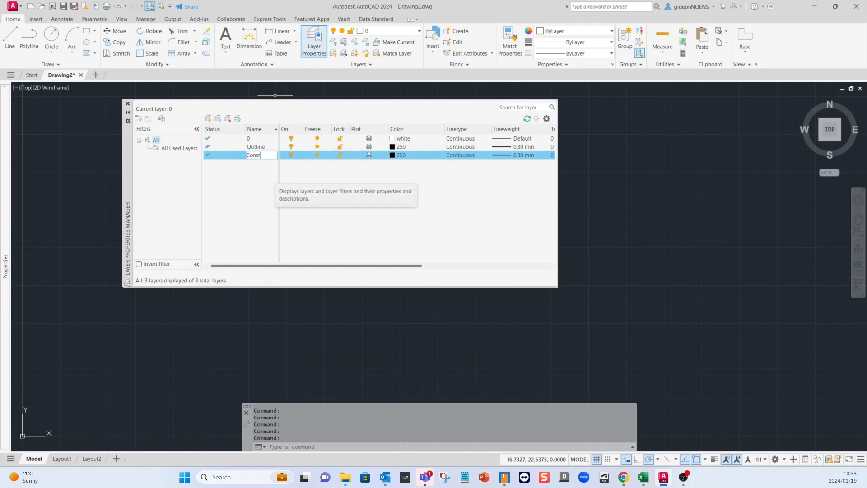
text(ruction)
key(Return)
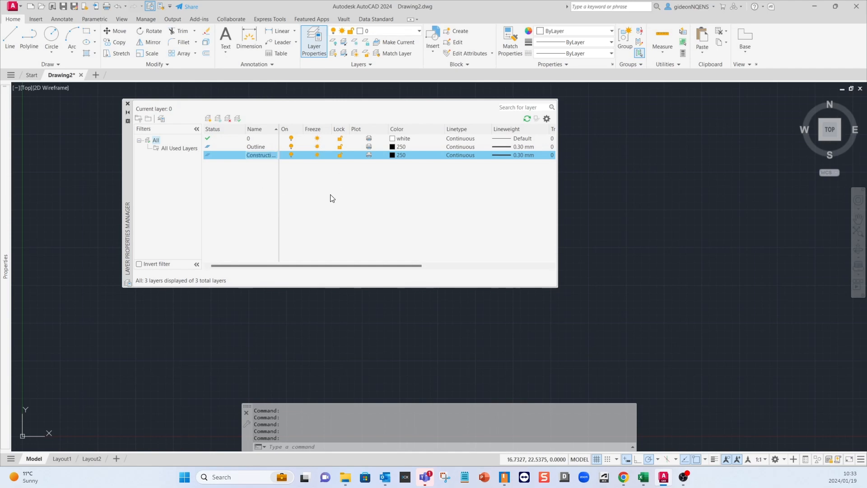
- Set the Construction layer's colour to yellow, index 50, and make the layer non-plotting
click(399, 156)
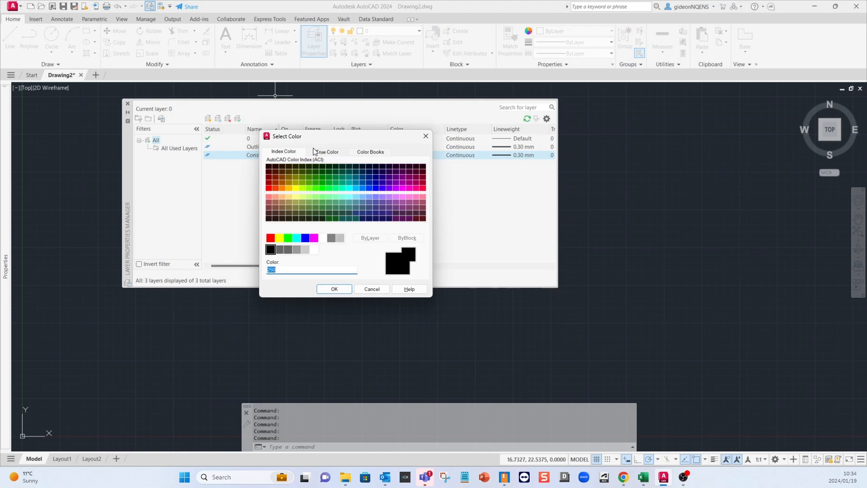
click(295, 188)
click(336, 289)
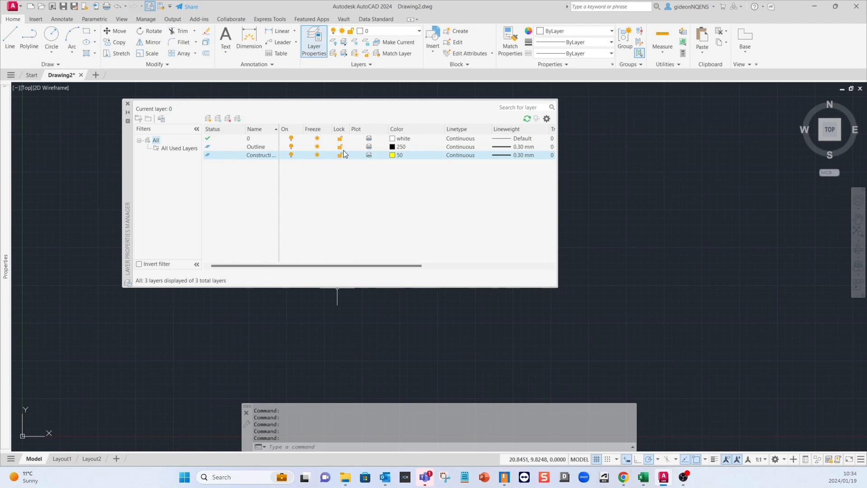
click(371, 155)
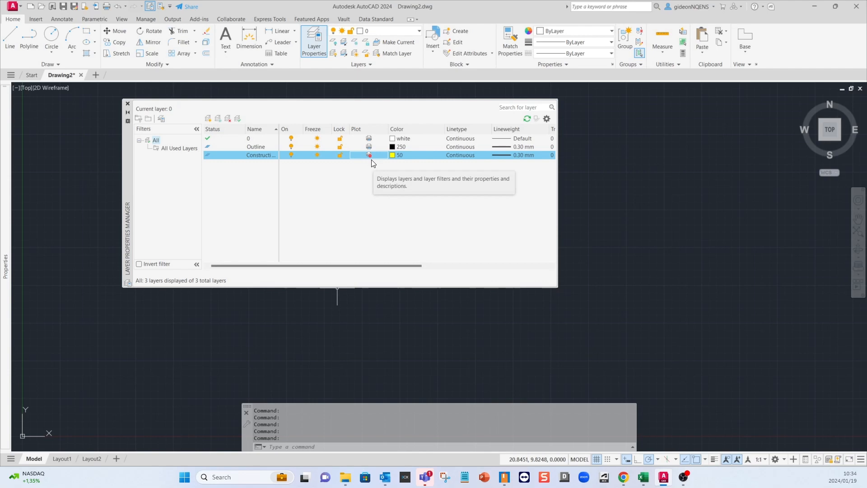
- Create a new layer named Center and set its colour to red
click(207, 120)
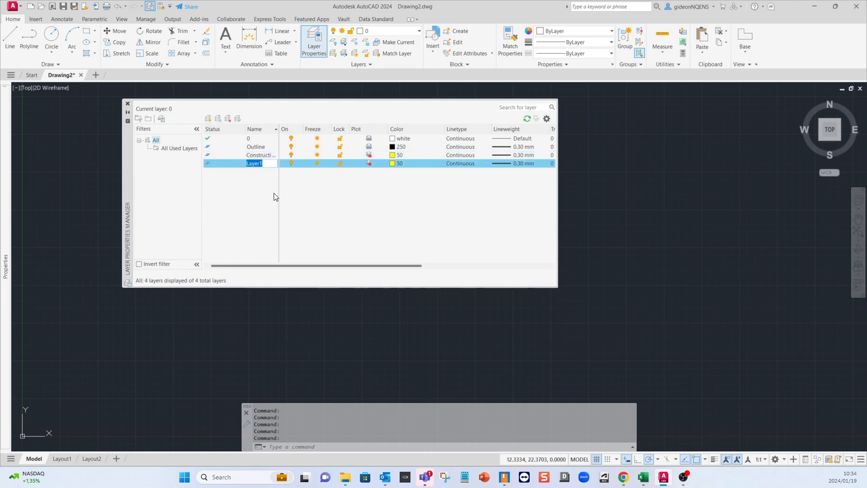
text(Cente)
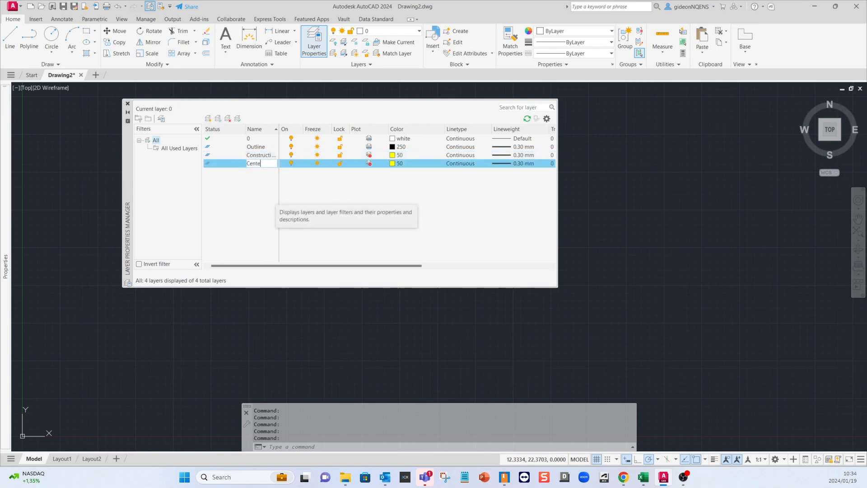
text(r)
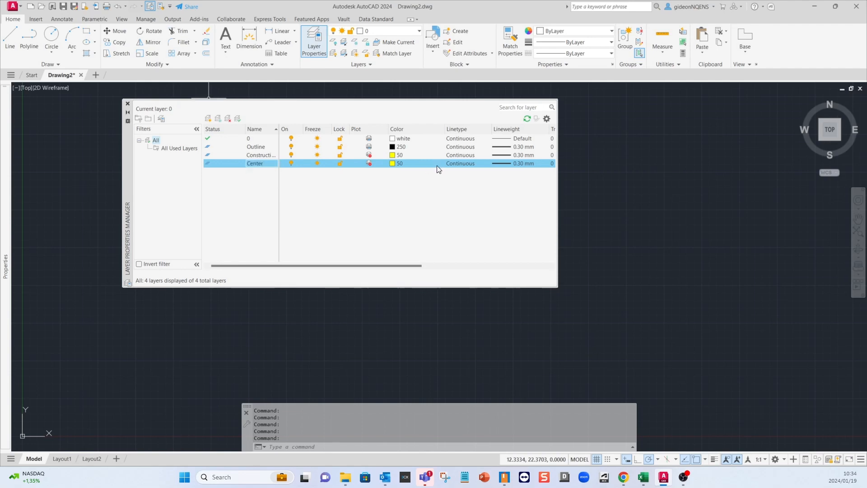
click(395, 163)
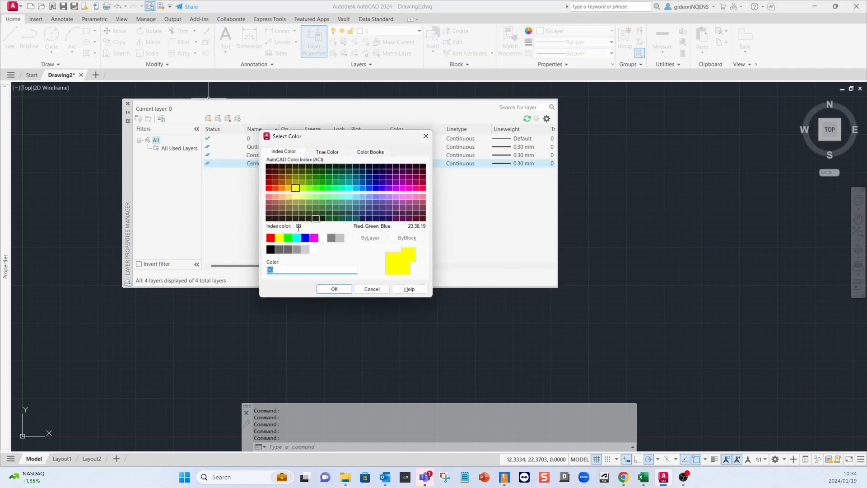
click(270, 243)
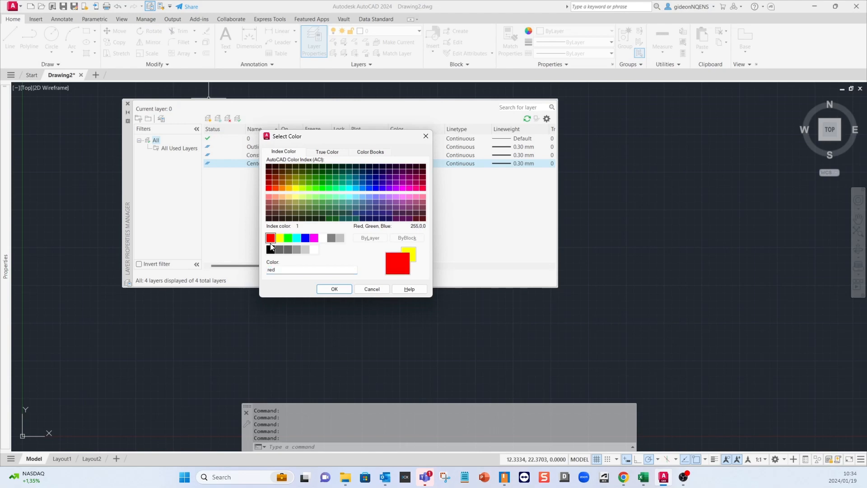
click(333, 289)
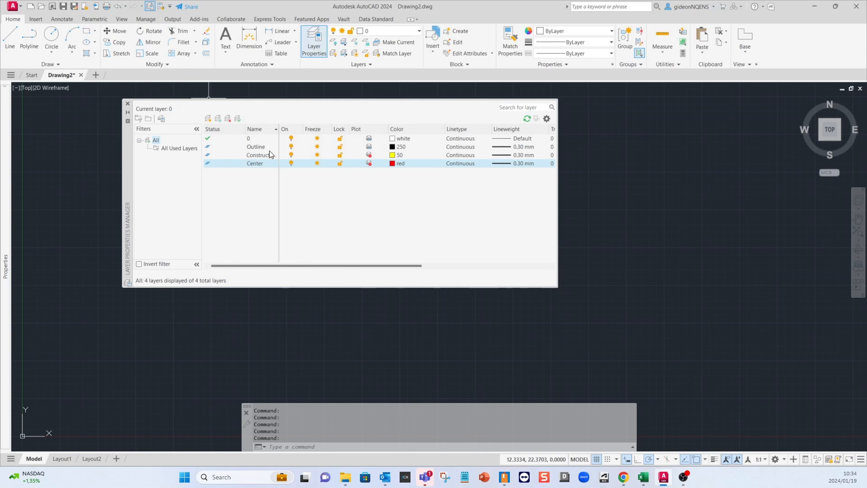
- Set the Construction layer's lineweight to 0.15 mm
click(517, 155)
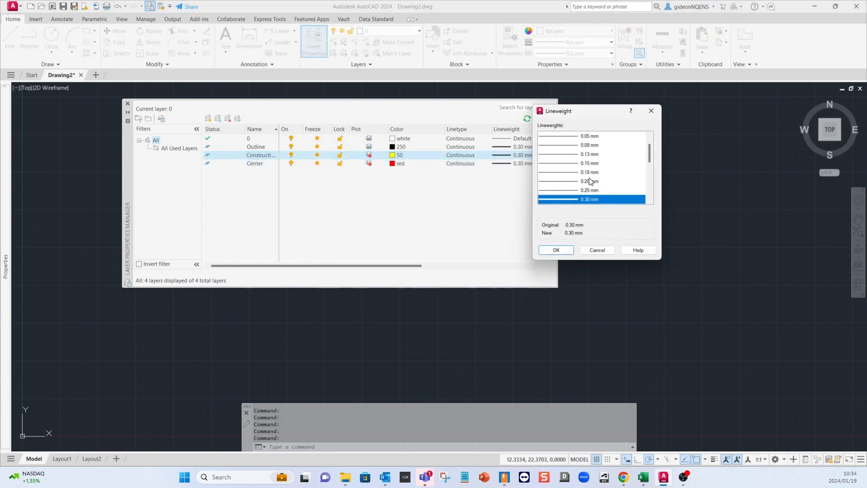
click(570, 165)
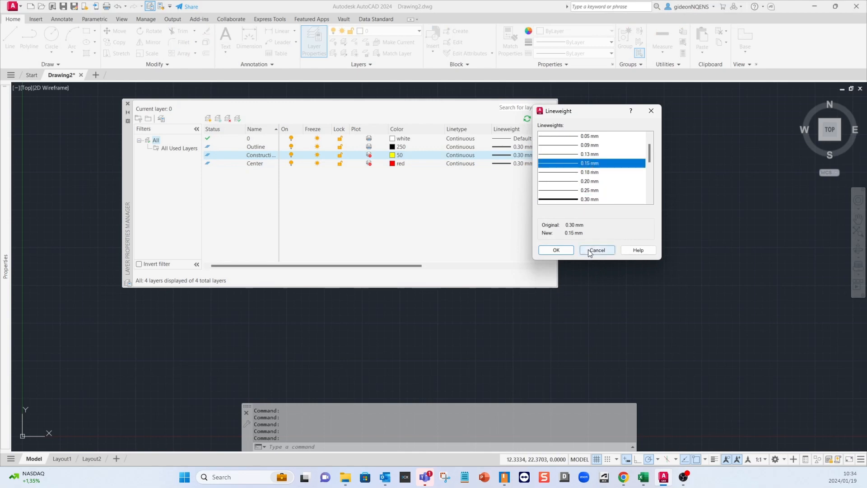
click(557, 250)
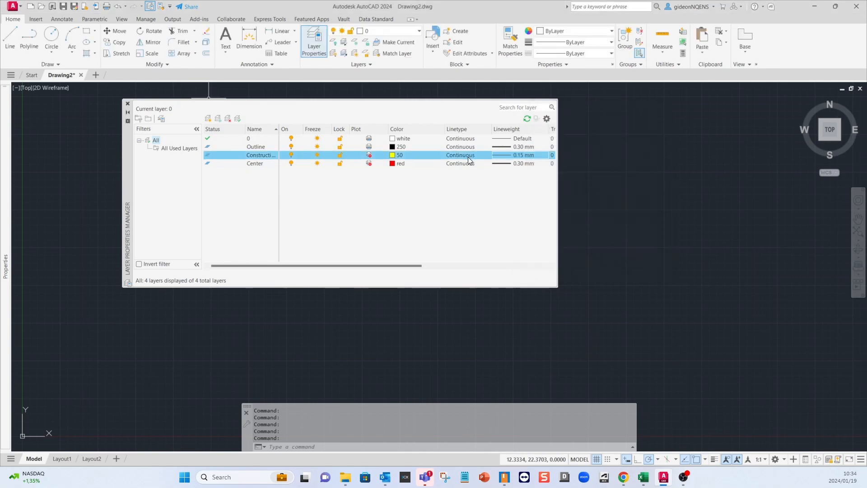
- Open the loadable linetypes for the Construction layer and look through the whole acad.lin list for available line patterns
click(465, 156)
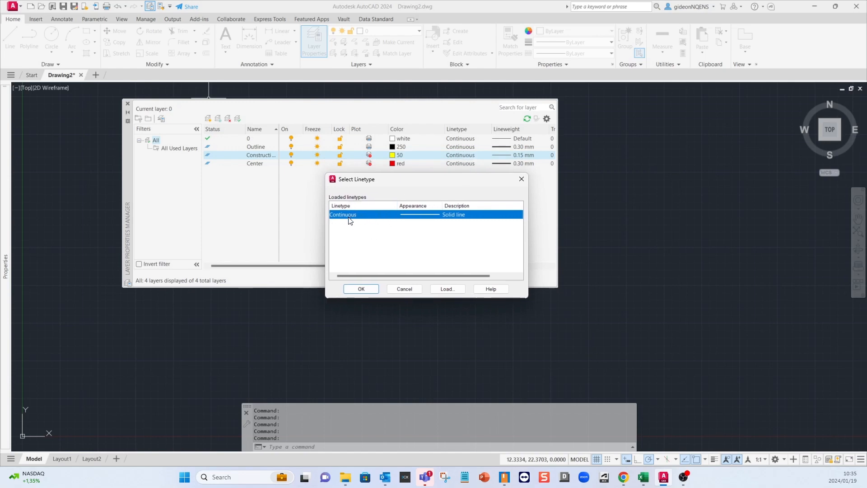
click(448, 289)
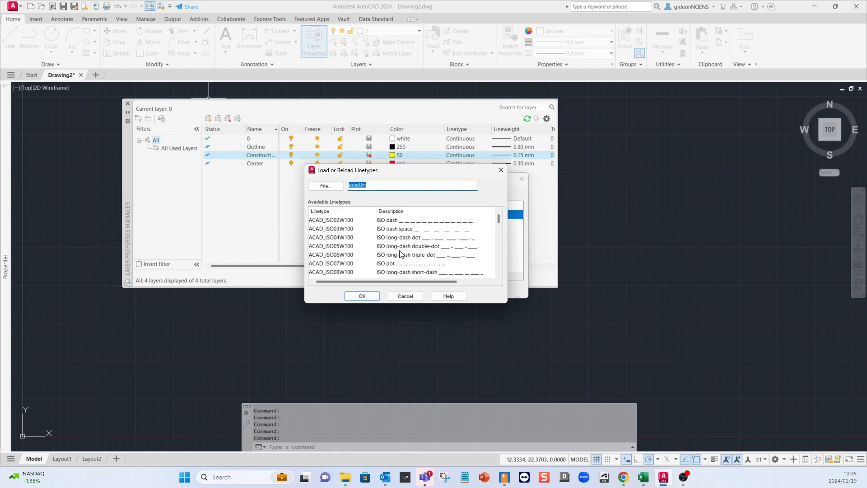
scroll(393, 228, down, 2)
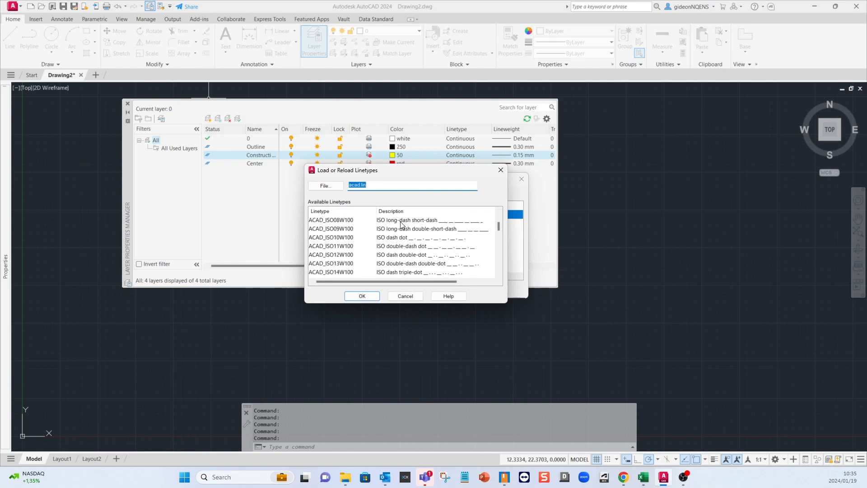
scroll(398, 242, down, 2)
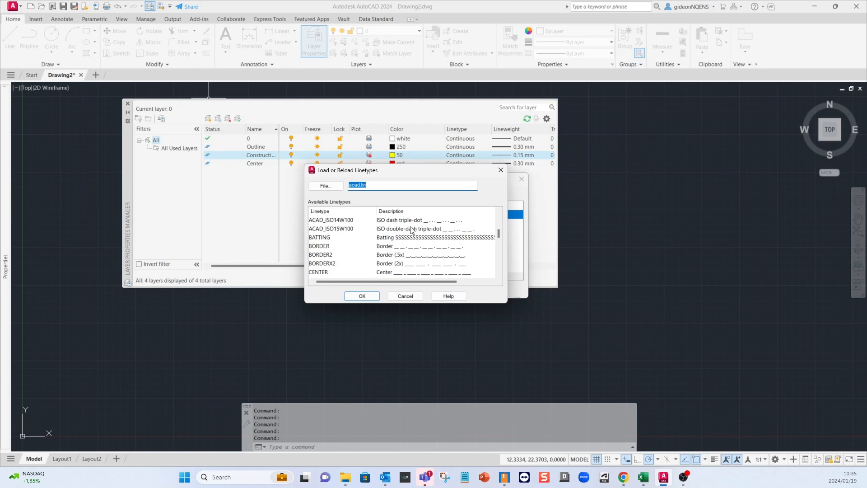
scroll(410, 227, down, 1)
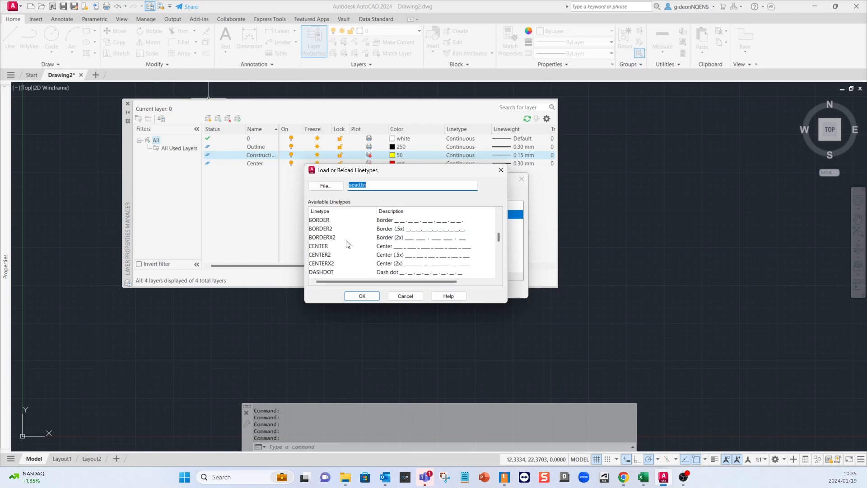
scroll(348, 244, down, 1)
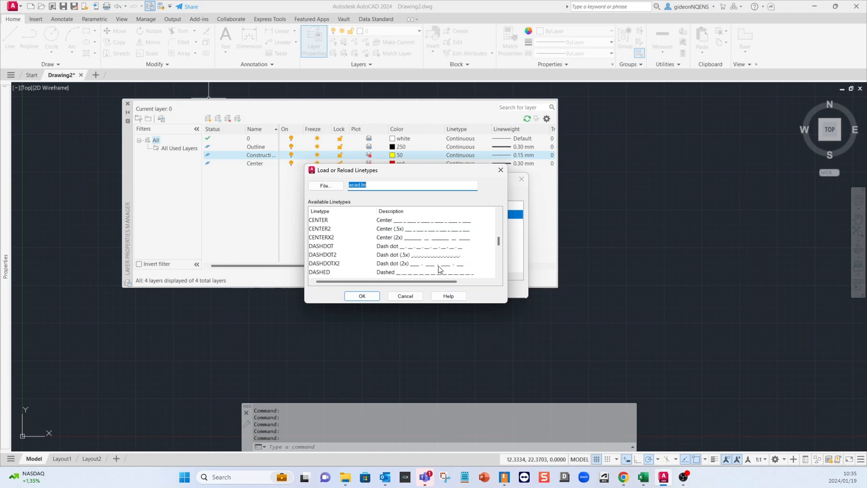
scroll(439, 274, down, 1)
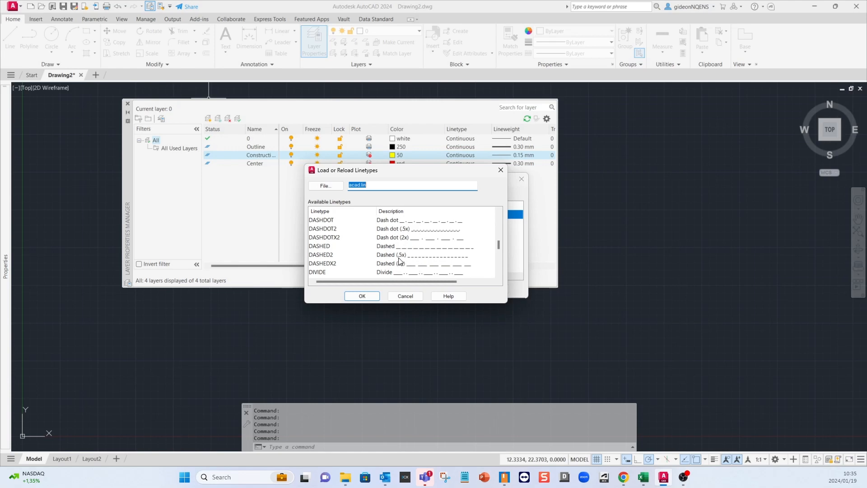
scroll(400, 264, down, 1)
scroll(387, 272, down, 1)
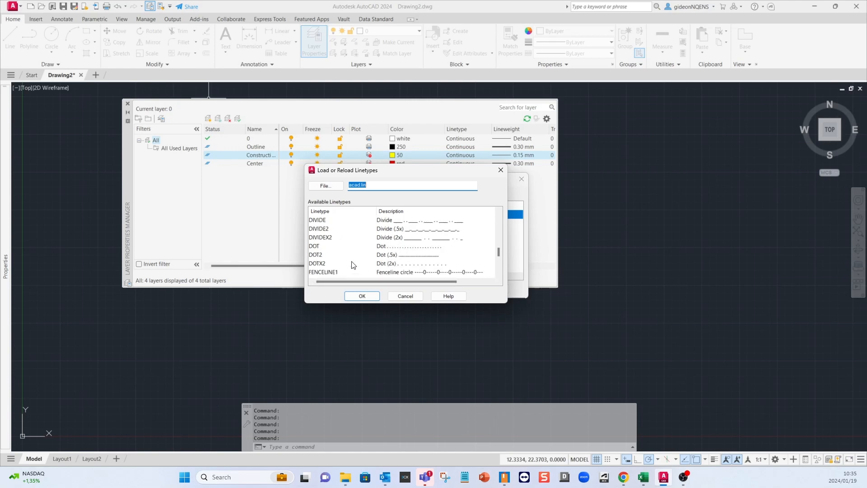
scroll(388, 274, down, 1)
scroll(389, 273, down, 2)
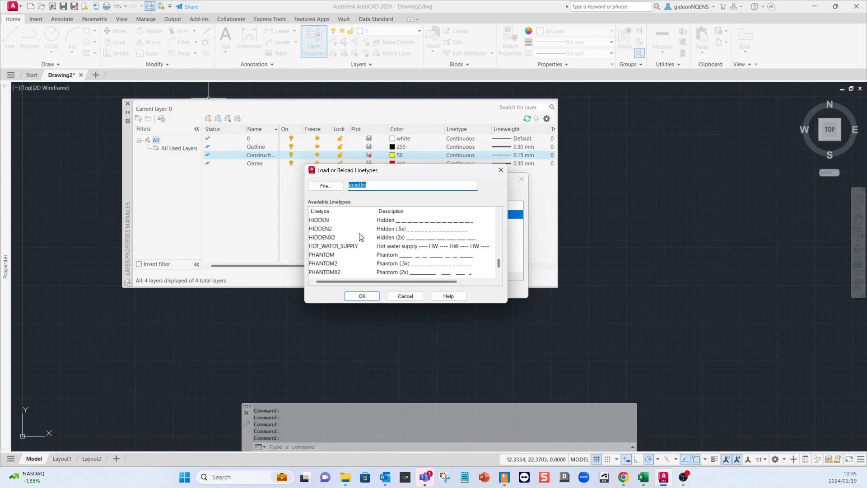
scroll(355, 242, down, 1)
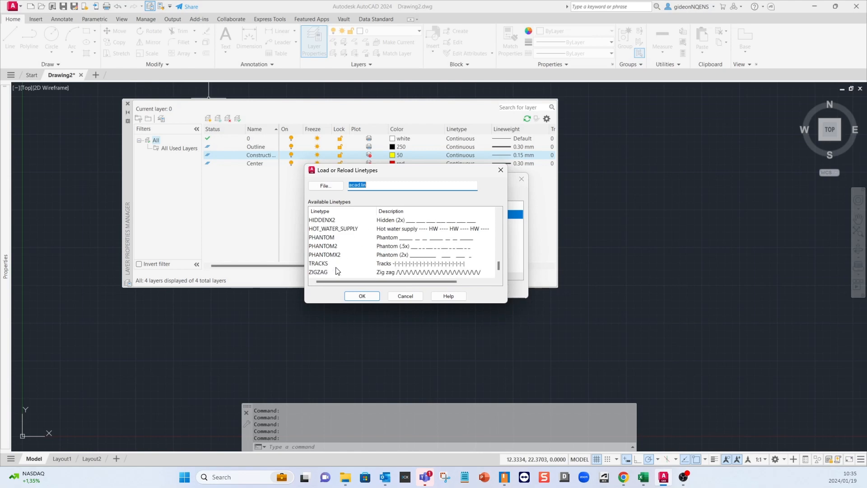
scroll(357, 263, up, 3)
scroll(358, 235, up, 3)
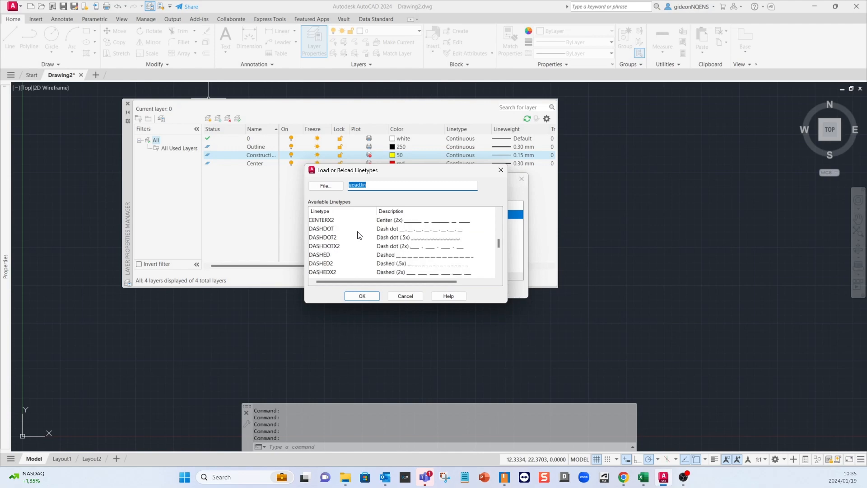
scroll(355, 234, up, 1)
scroll(354, 235, up, 6)
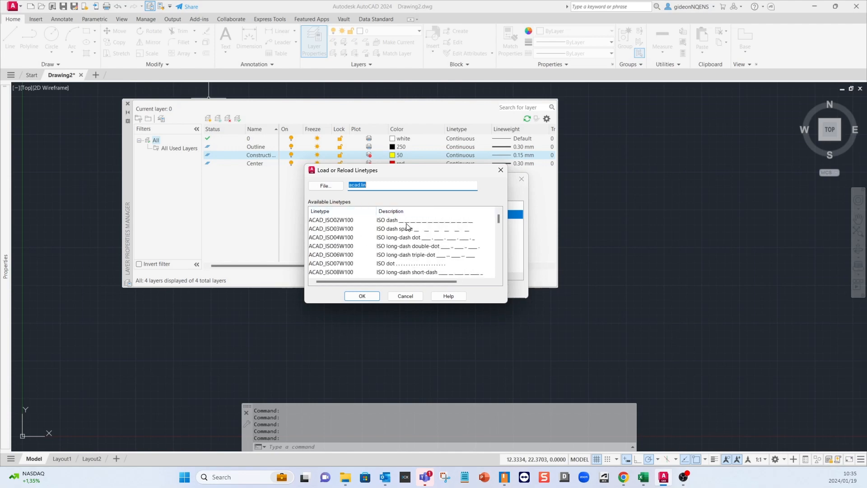
- Load the ISO dash linetype ACAD_ISO02W100 and assign it to the Construction layer
click(410, 223)
click(409, 223)
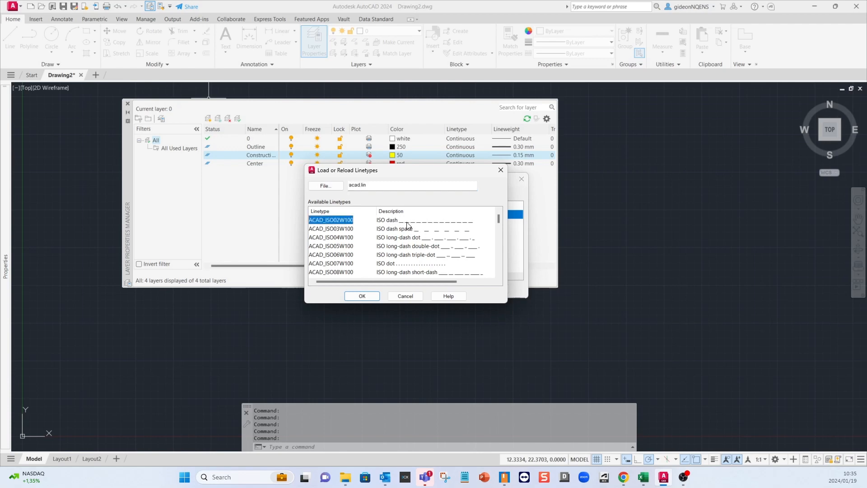
click(362, 296)
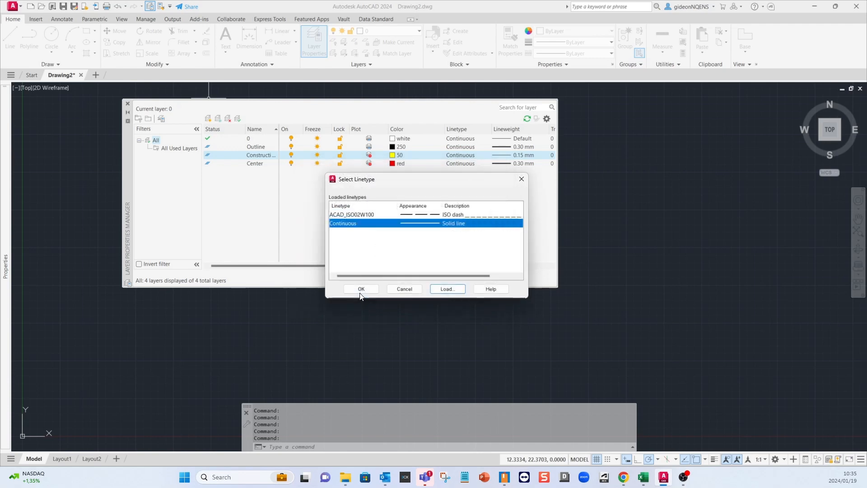
click(410, 214)
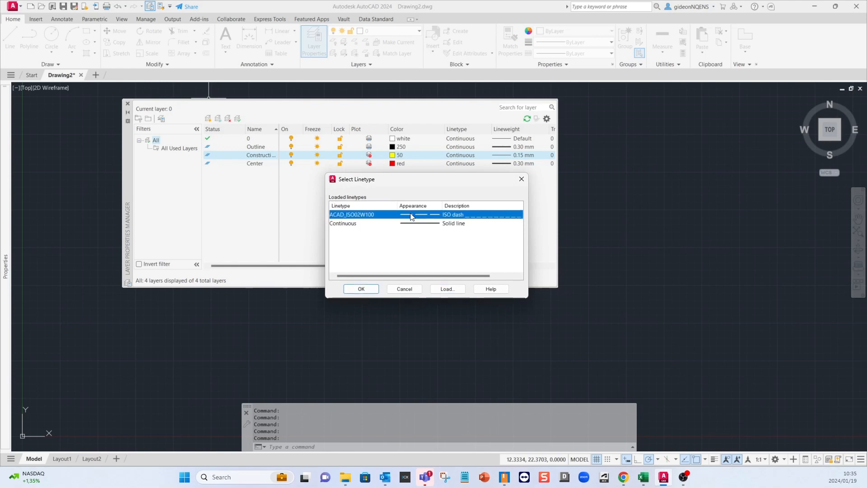
click(359, 286)
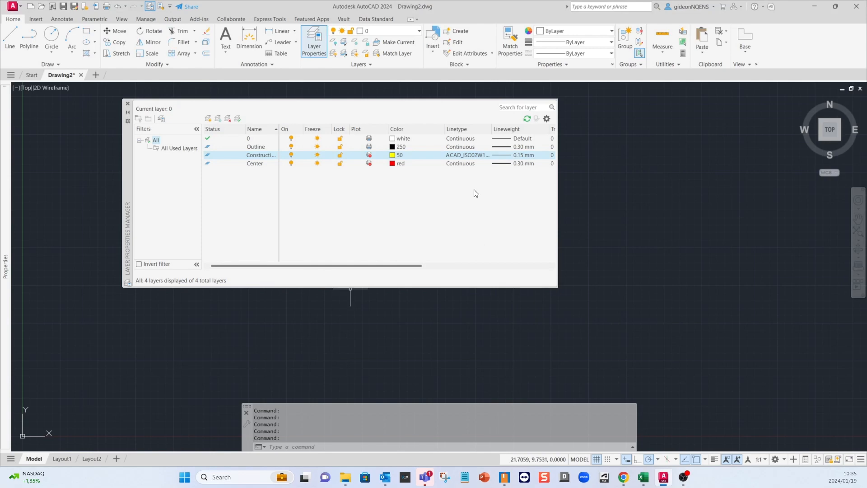
- Create a new layer named Hidden and set its colour to green, index 104
click(208, 119)
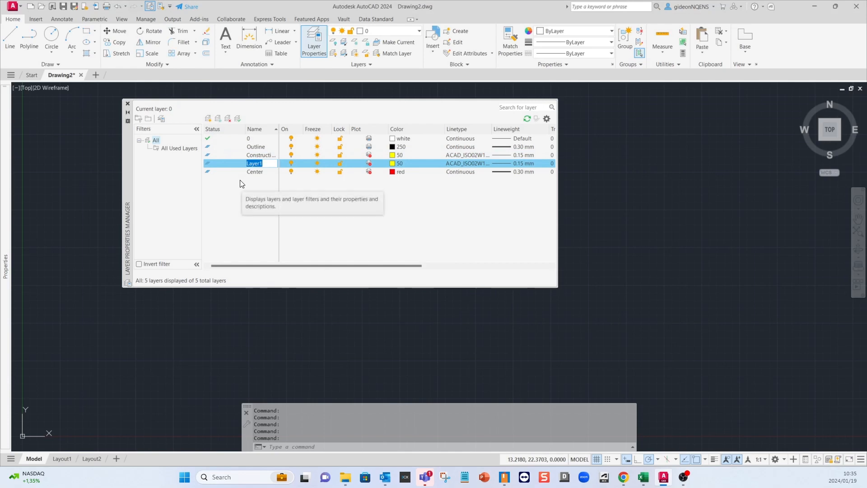
text(Hidden)
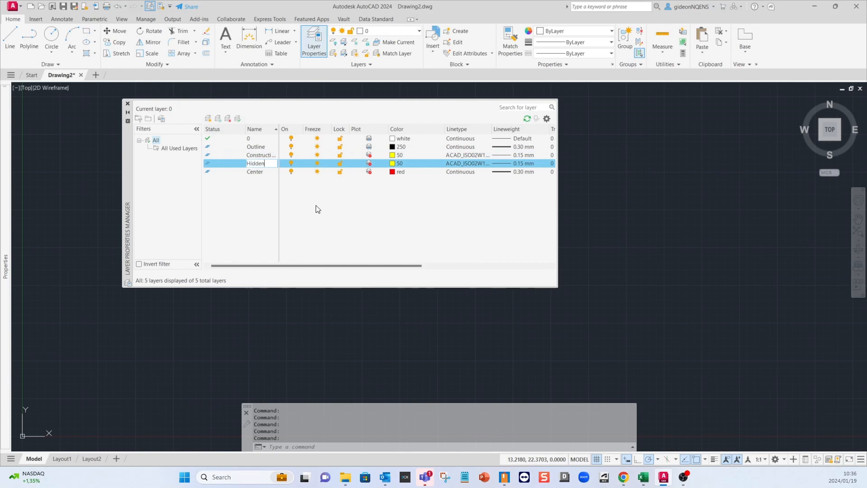
key(Return)
click(394, 164)
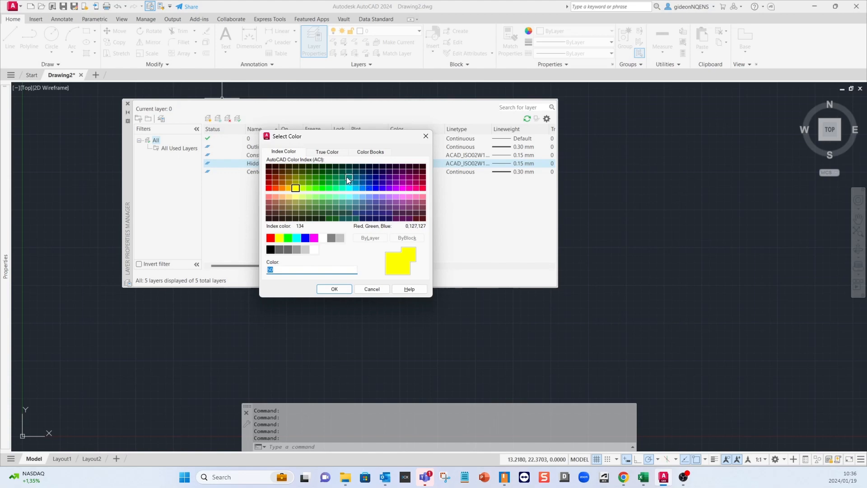
click(329, 176)
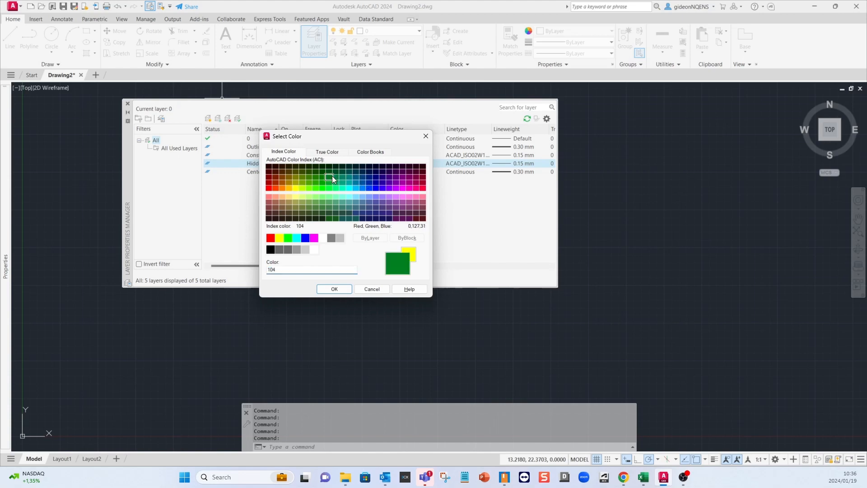
click(337, 288)
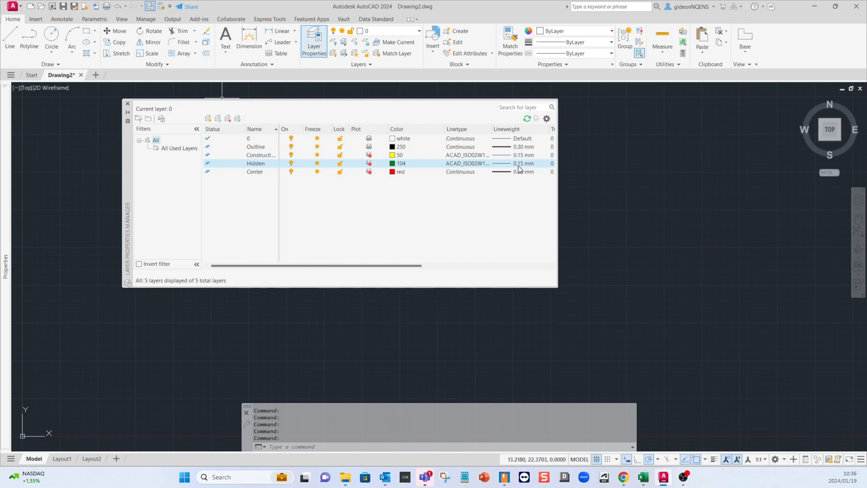
- Load the HIDDEN linetype from acad.lin and assign it to the Hidden layer
click(459, 163)
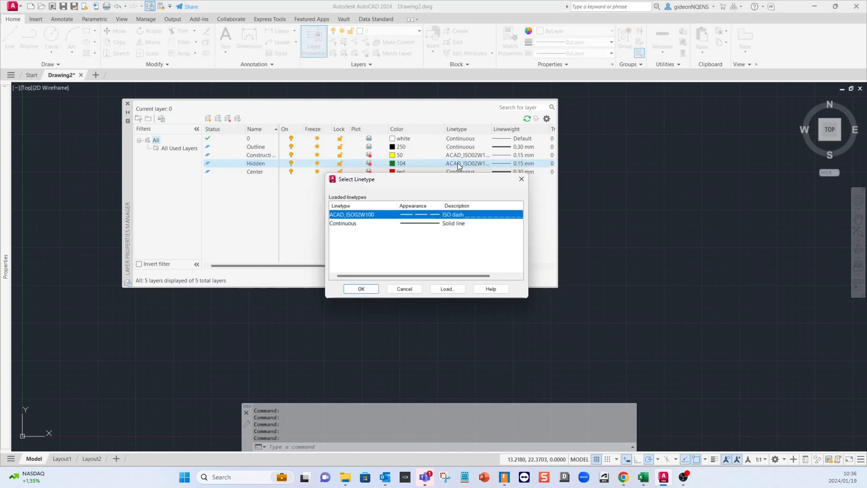
click(440, 289)
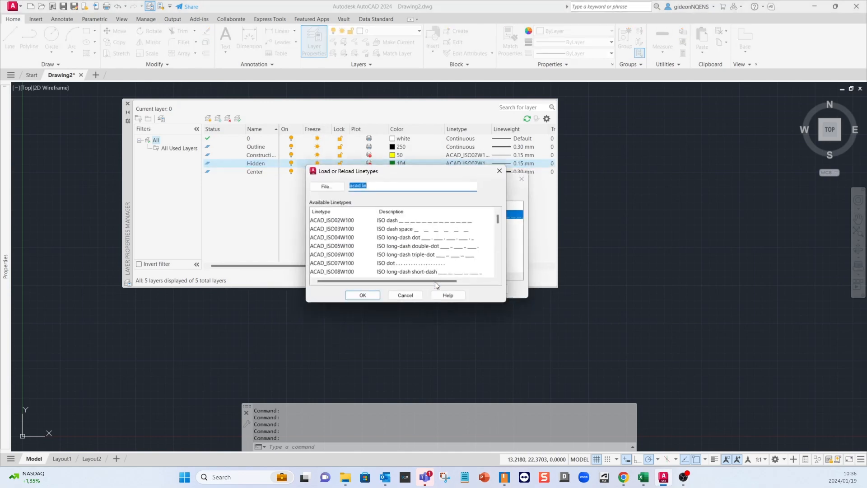
scroll(386, 256, down, 4)
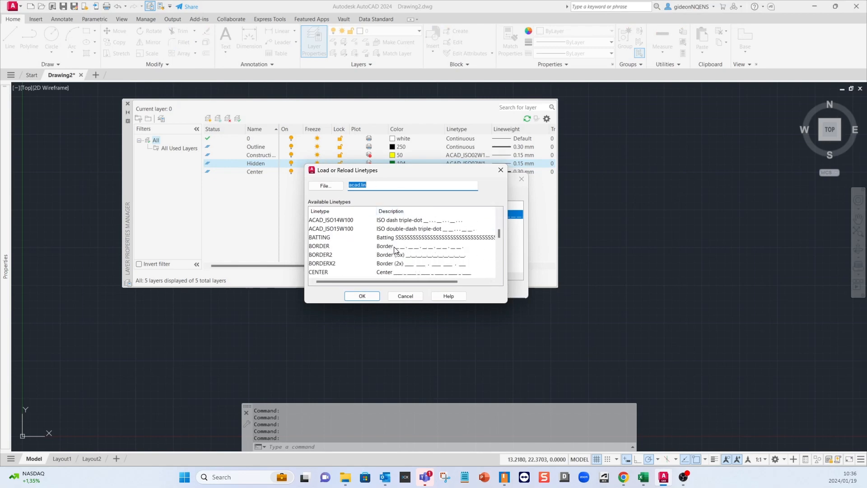
scroll(335, 244, down, 4)
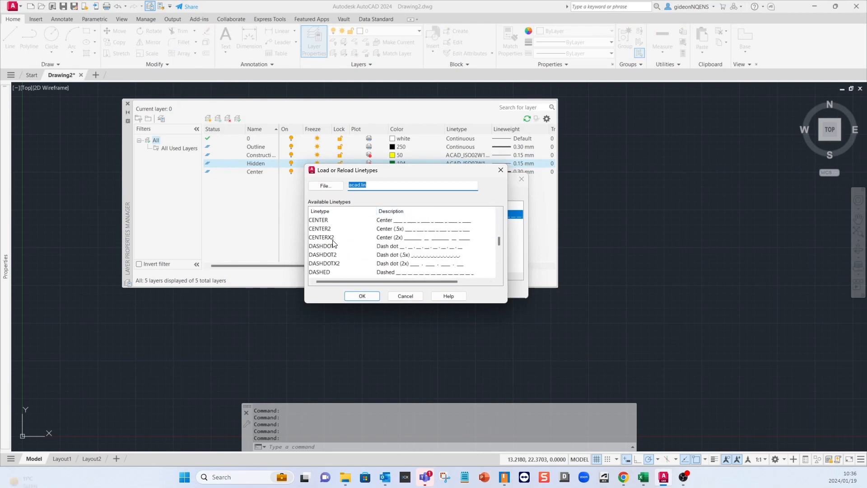
scroll(334, 245, down, 2)
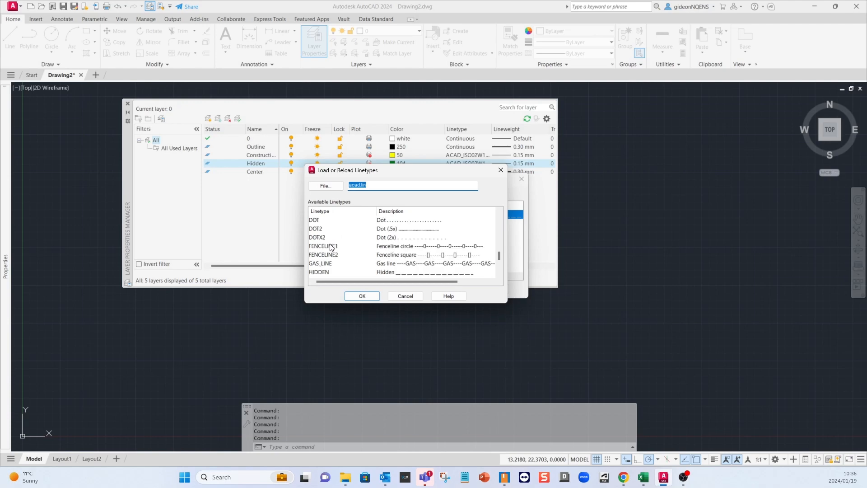
click(408, 272)
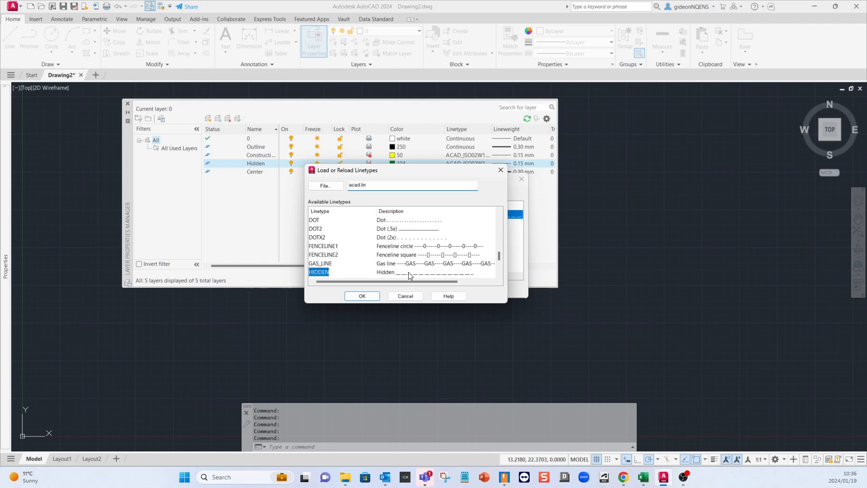
click(360, 296)
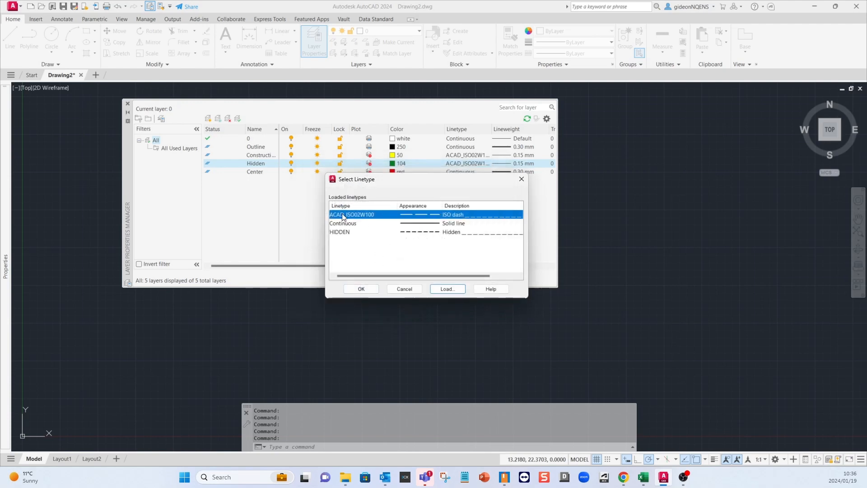
click(348, 233)
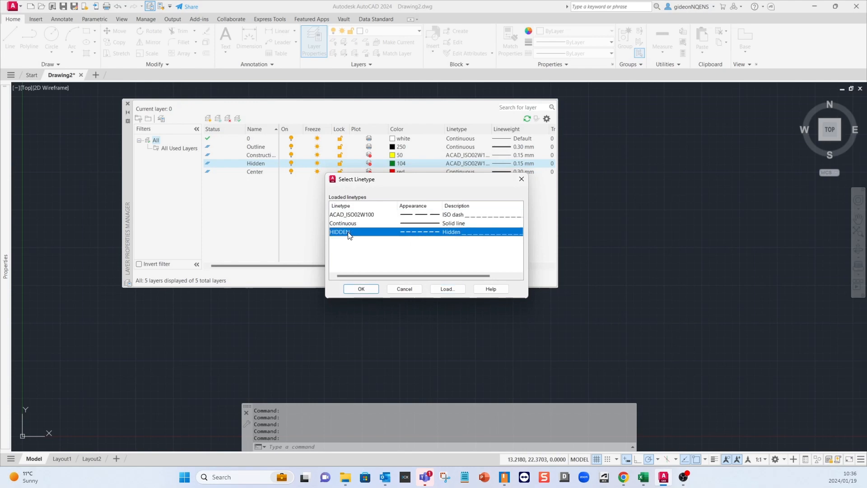
click(361, 289)
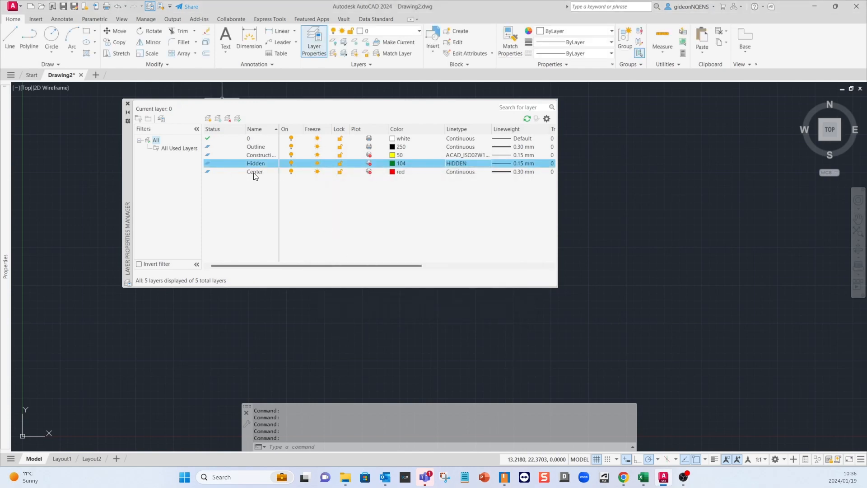
- Load the CENTER linetype from acad.lin through the Center layer's linetype selection and close the Layer Properties Manager
click(471, 175)
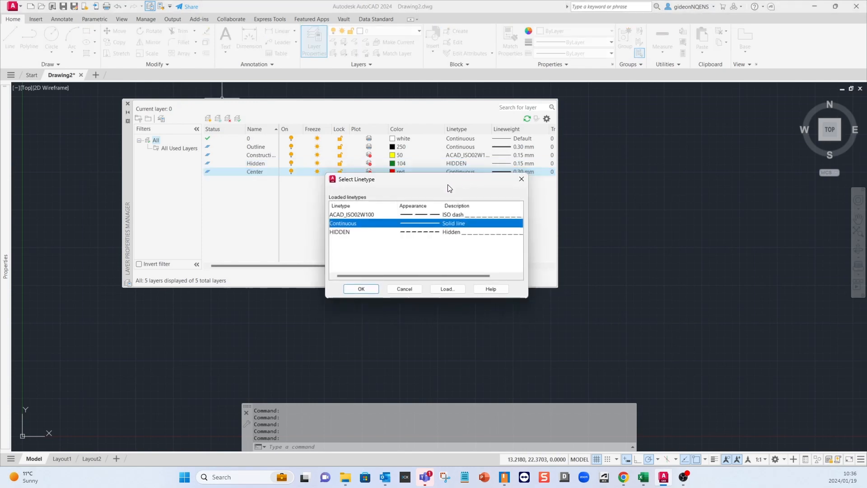
click(446, 288)
scroll(413, 225, down, 5)
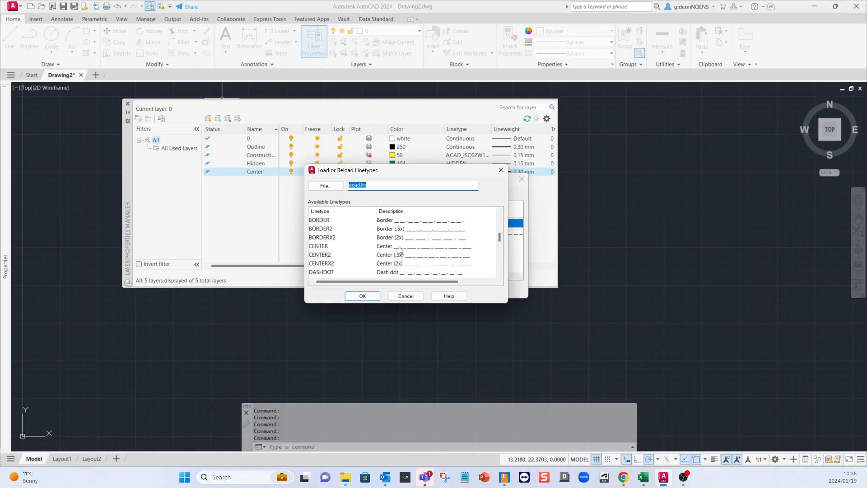
click(336, 246)
click(357, 296)
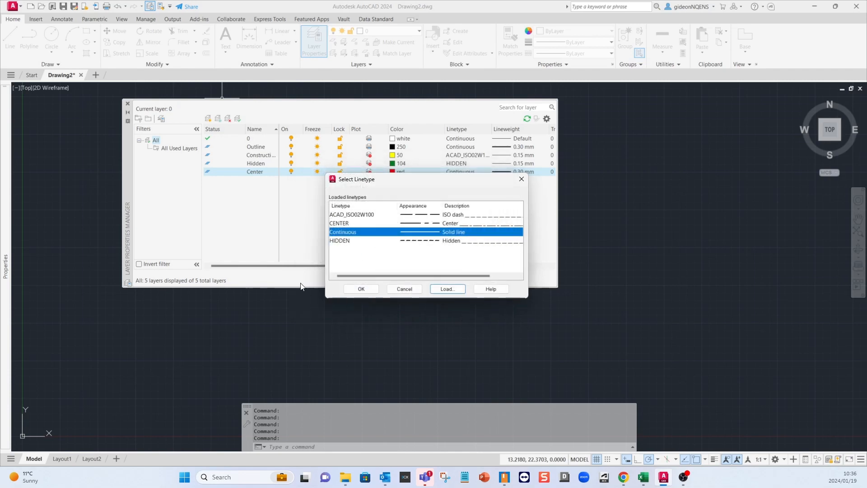
click(361, 290)
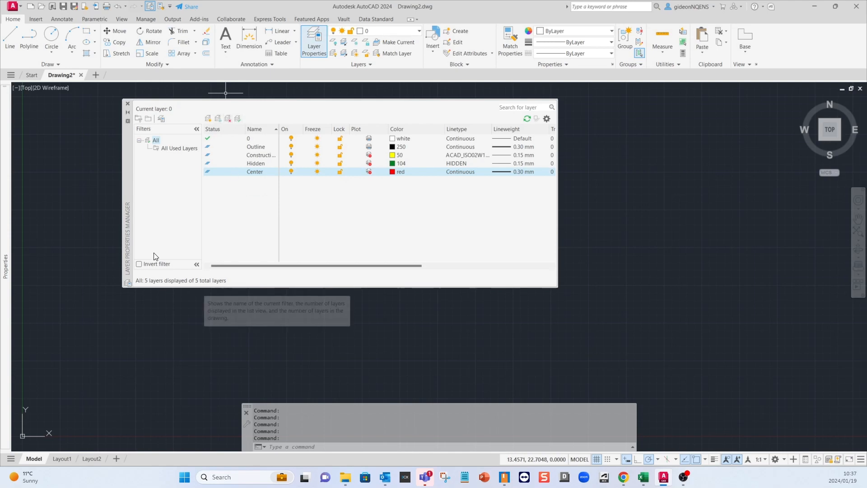
click(128, 105)
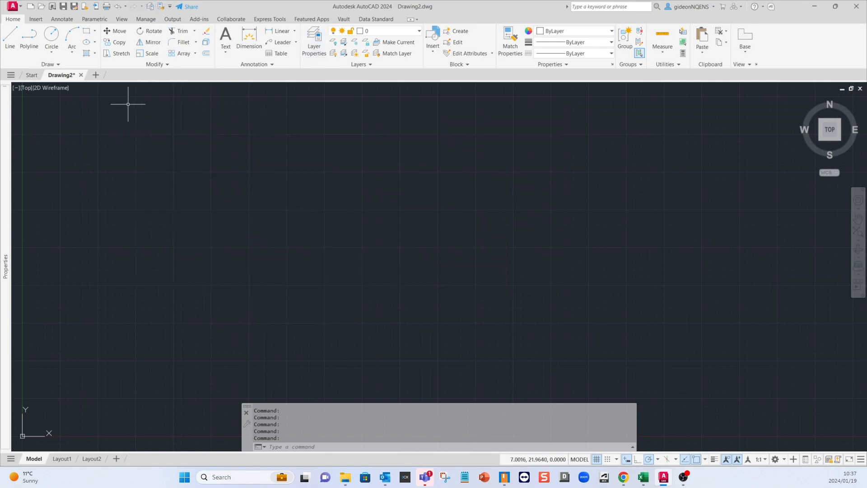
- Keep layer 0 current and draw a rectangle in the upper part of the drawing area
click(404, 33)
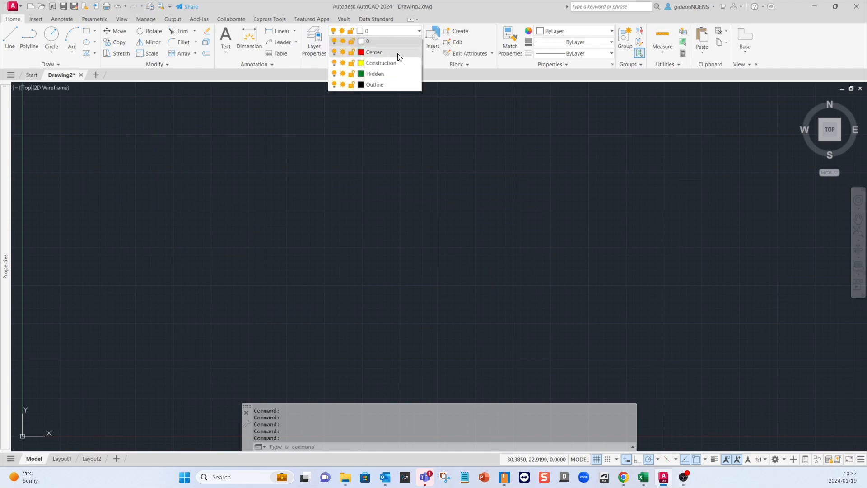
click(375, 42)
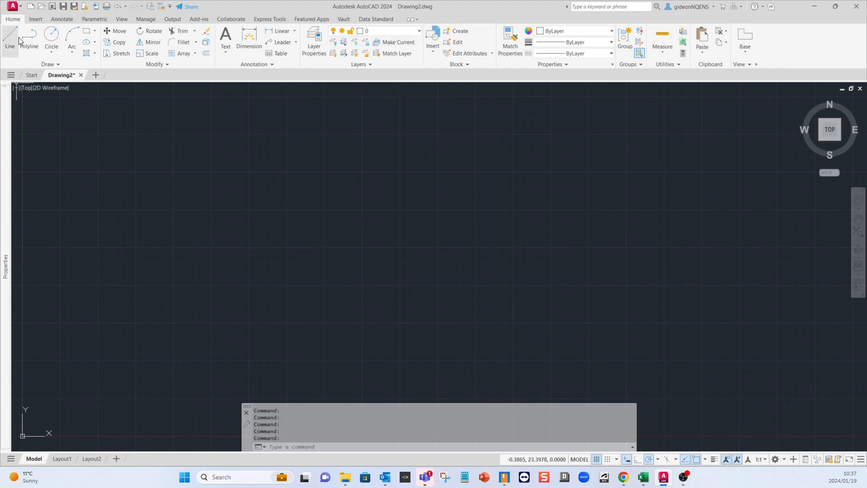
click(86, 33)
click(171, 156)
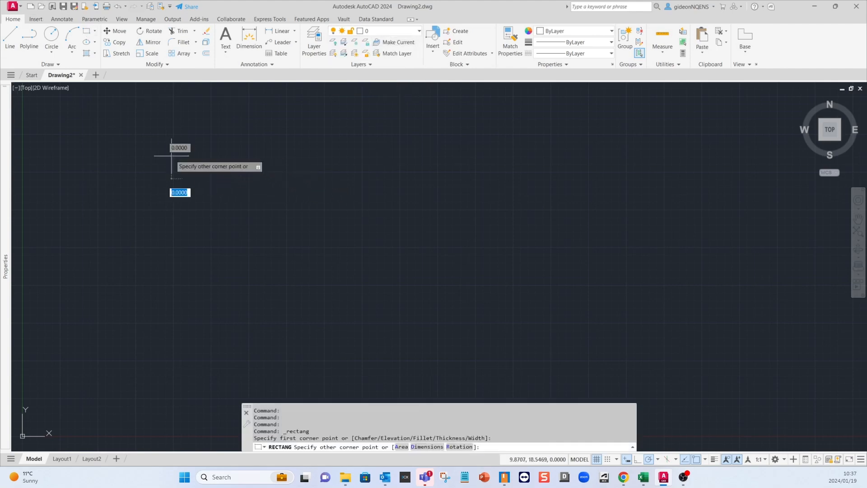
click(294, 227)
- Make the Center layer current and draw a second rectangle to the right of the first one
click(414, 32)
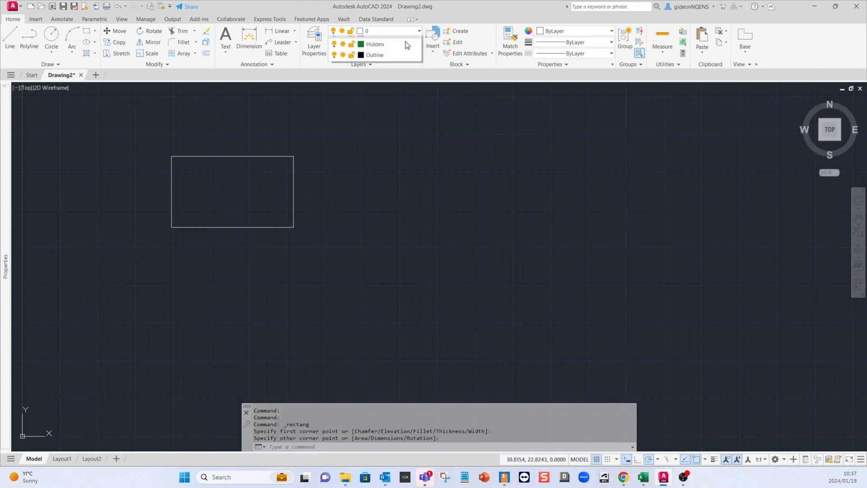
click(375, 53)
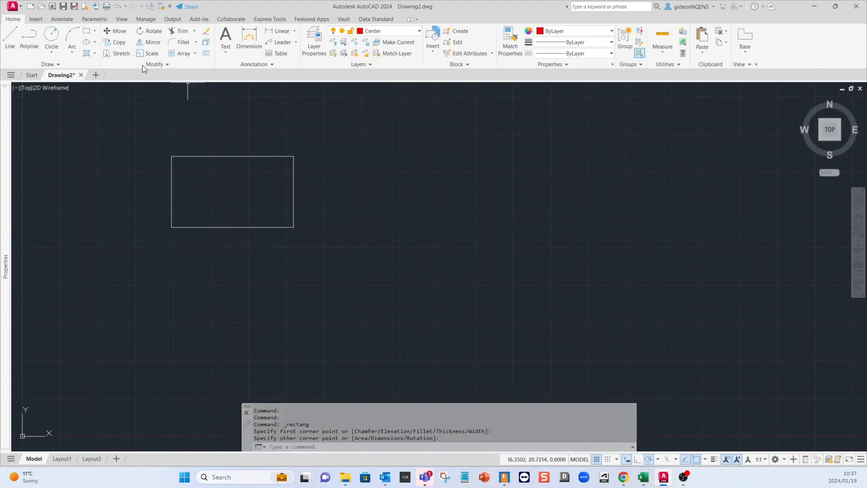
click(86, 33)
click(328, 151)
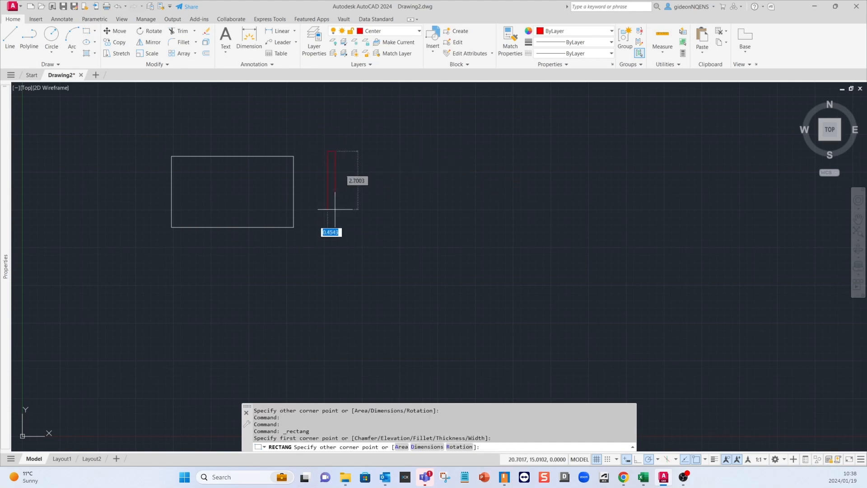
click(506, 228)
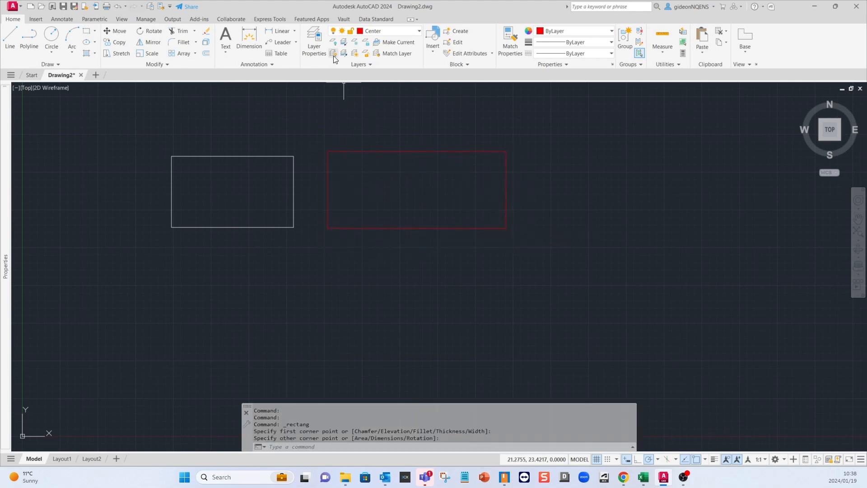
- Make the Construction layer current and draw a third rectangle to the right of the red one
click(393, 34)
click(380, 63)
click(558, 144)
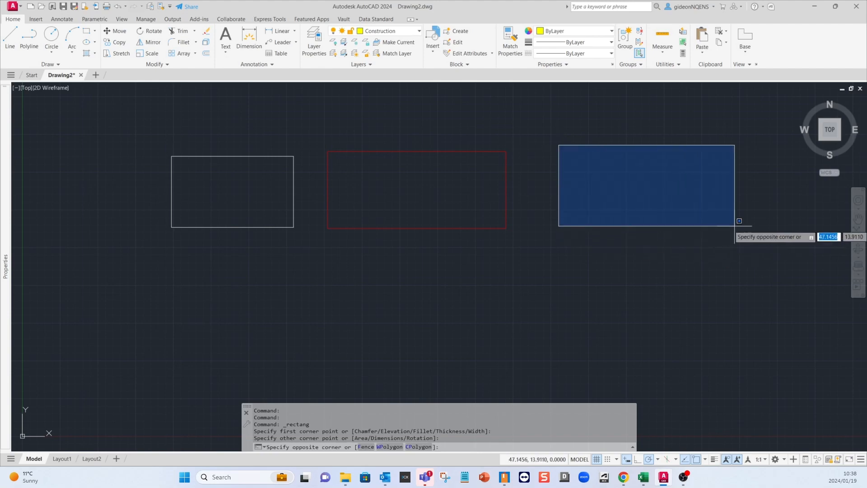
key(Escape)
click(86, 33)
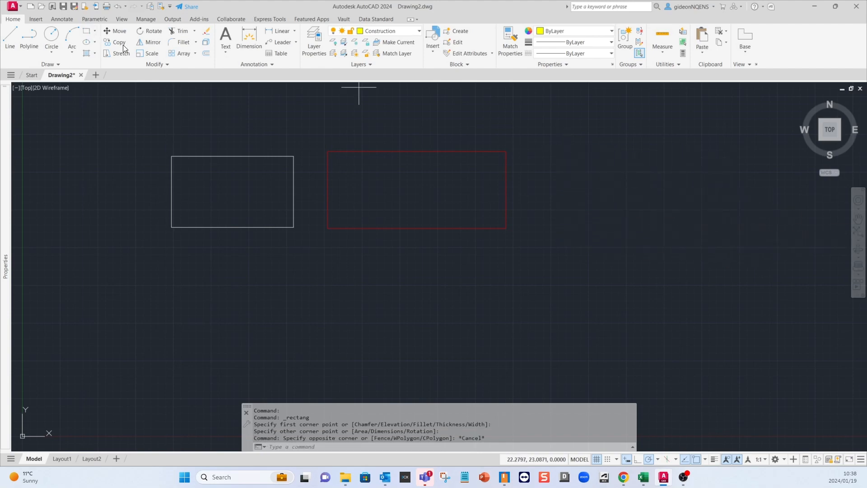
click(544, 147)
click(718, 222)
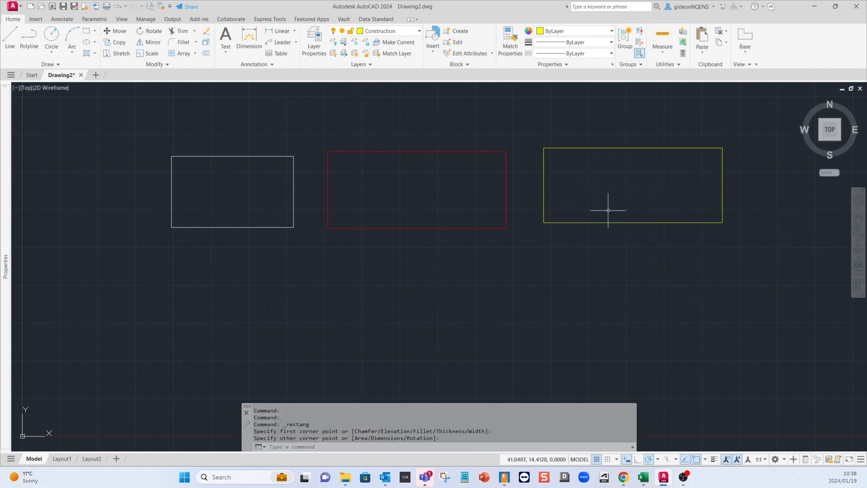
- Set the linetype scale of the red Center-layer rectangle to 0.2
scroll(414, 151, up, 8)
scroll(359, 142, down, 8)
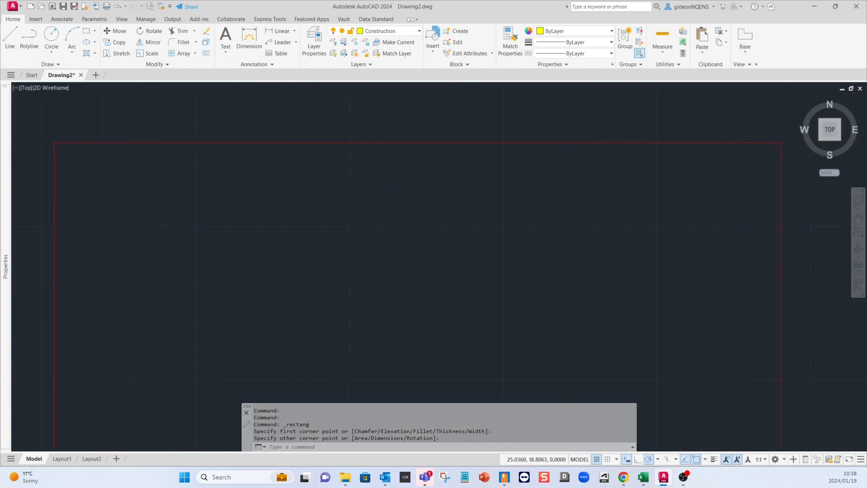
click(413, 114)
click(321, 207)
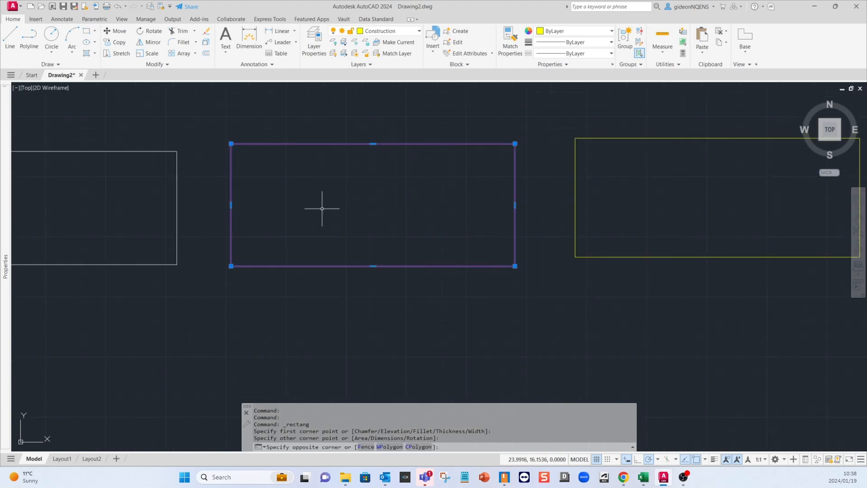
mouse_move(2, 285)
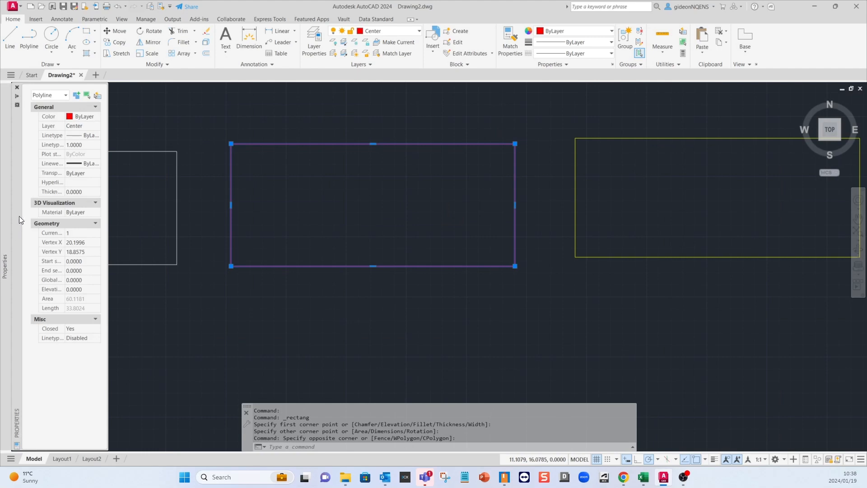
click(85, 145)
text(0.2)
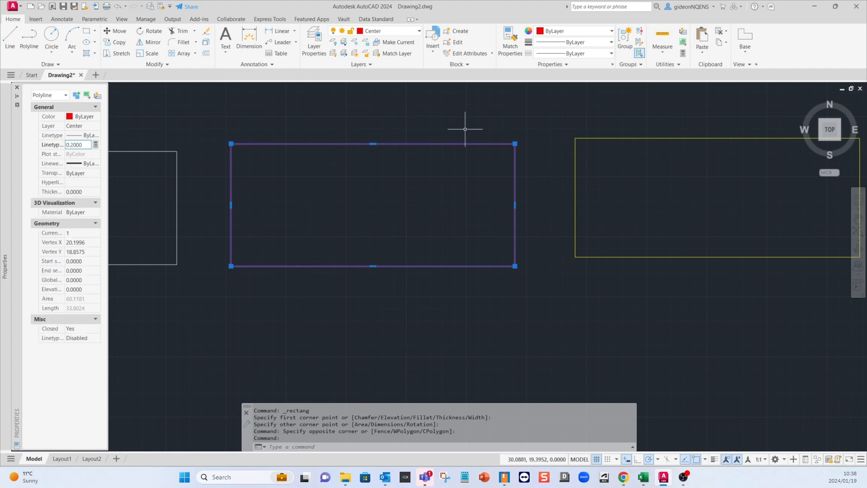
click(439, 108)
click(430, 106)
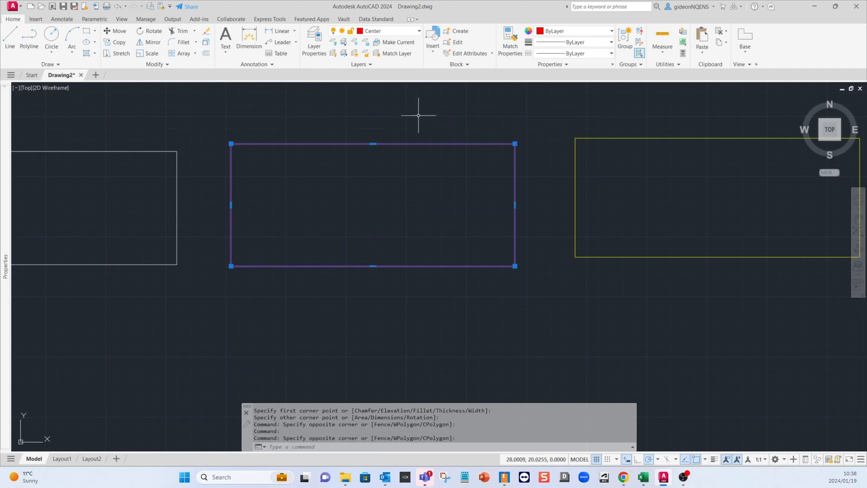
- Make Center the current layer
key(Return)
scroll(331, 154, up, 5)
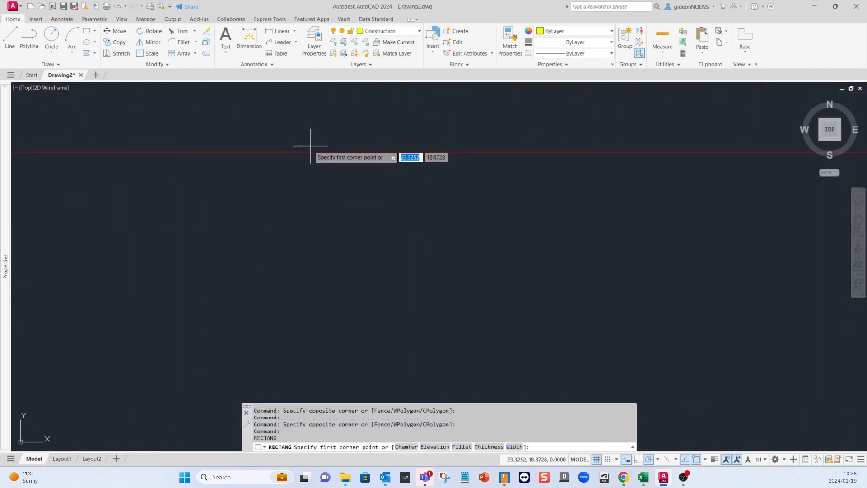
click(409, 32)
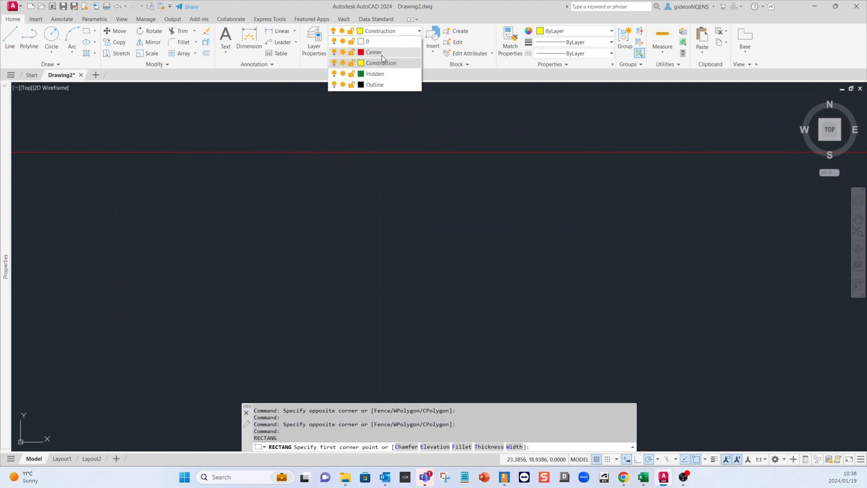
click(383, 55)
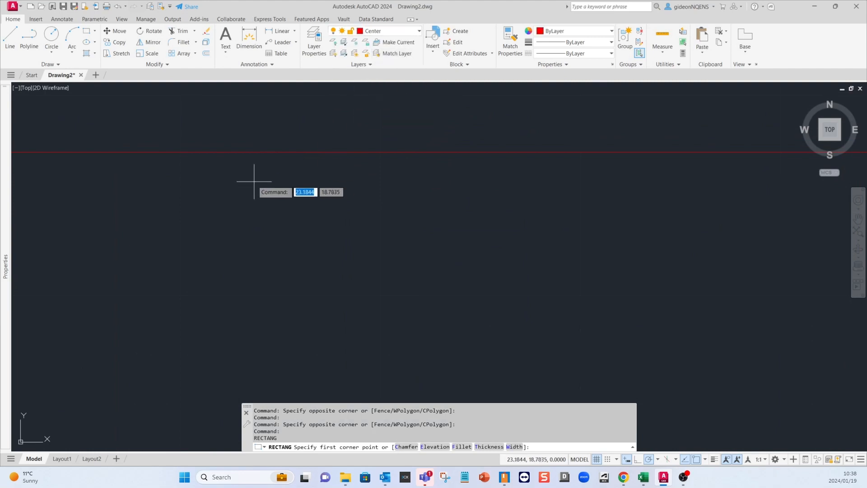
- Assign the loaded CENTER linetype to the Center layer and close the Layer Properties Manager
click(314, 43)
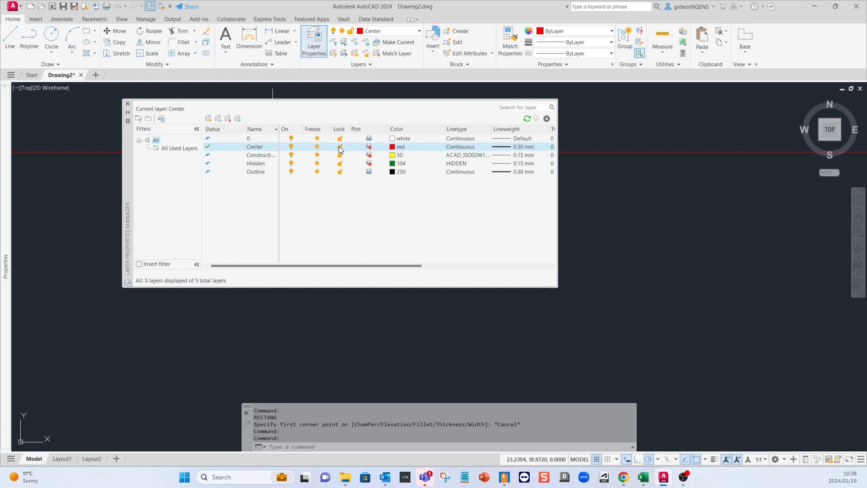
click(455, 147)
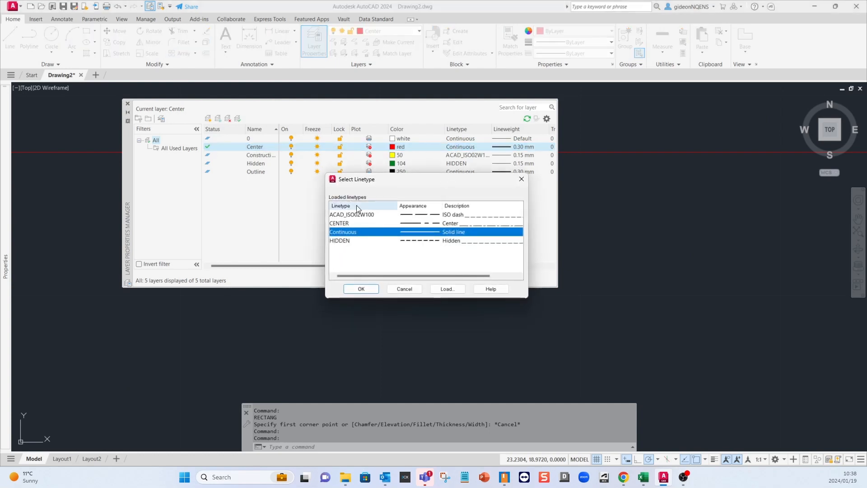
click(431, 224)
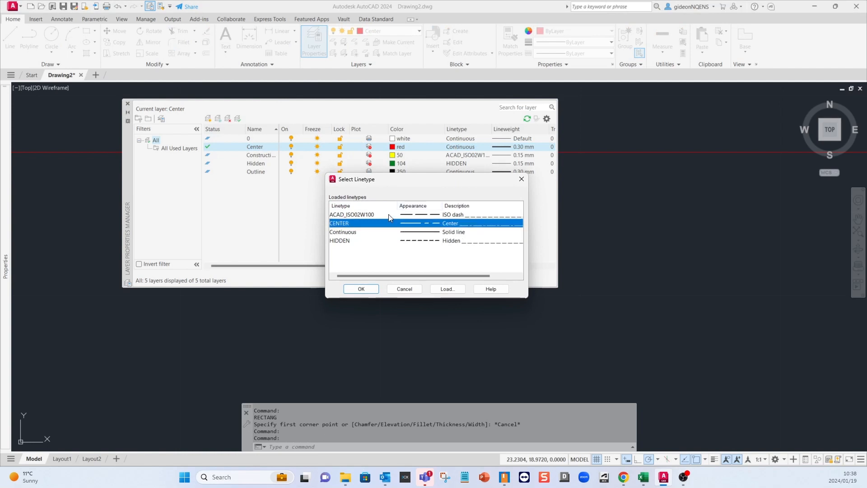
click(361, 290)
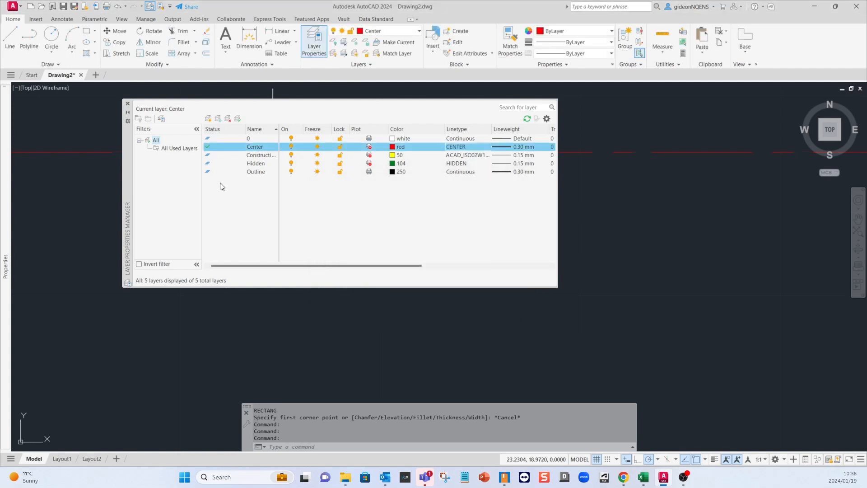
click(128, 104)
scroll(151, 227, down, 1)
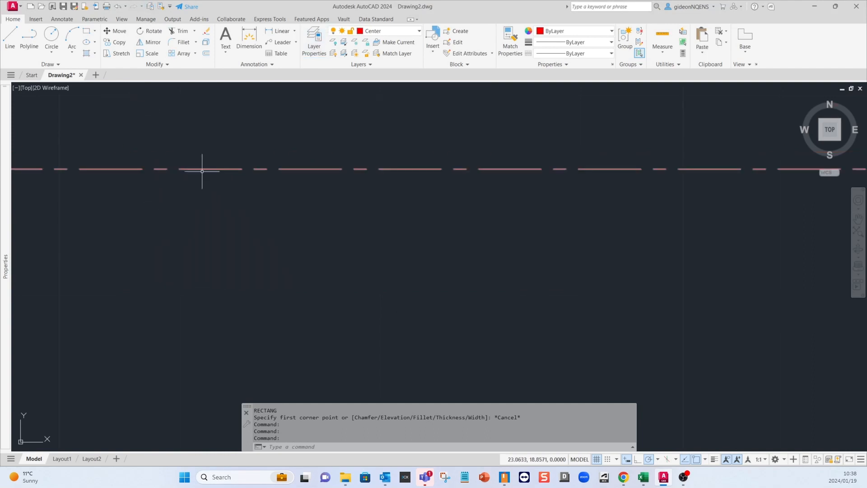
scroll(174, 172, down, 1)
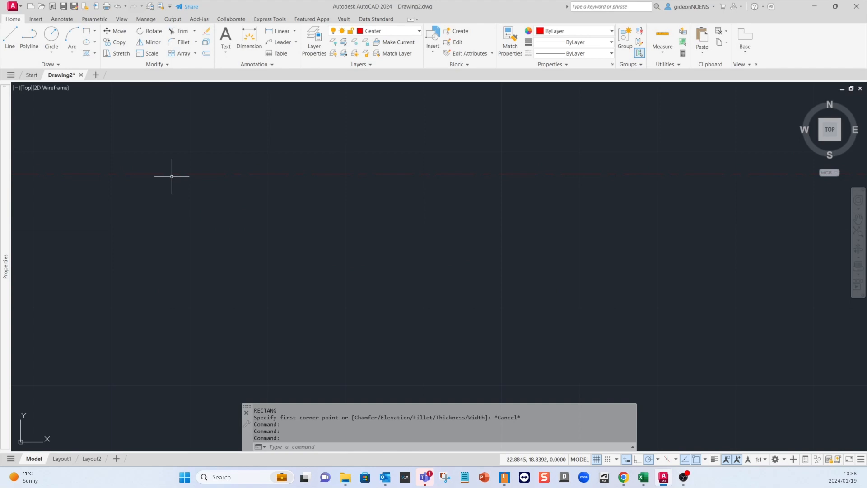
- Set the Center layer's lineweight to 0.20 mm and close the Layer Properties Manager
click(394, 30)
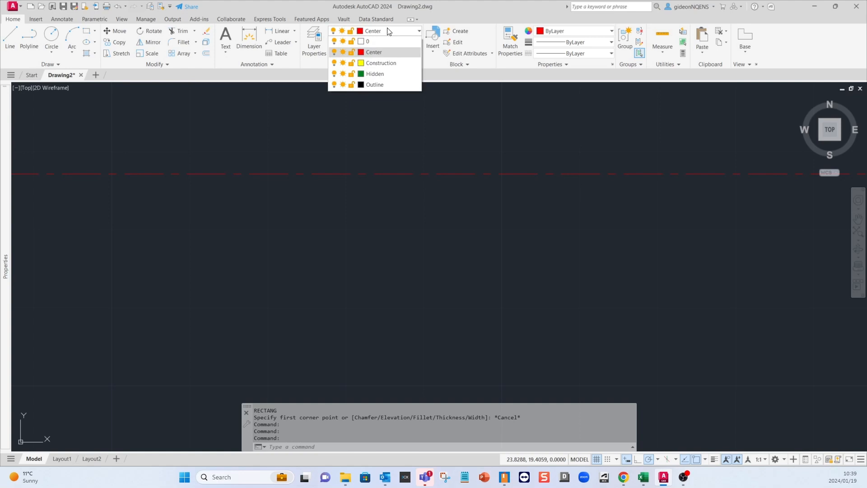
click(334, 124)
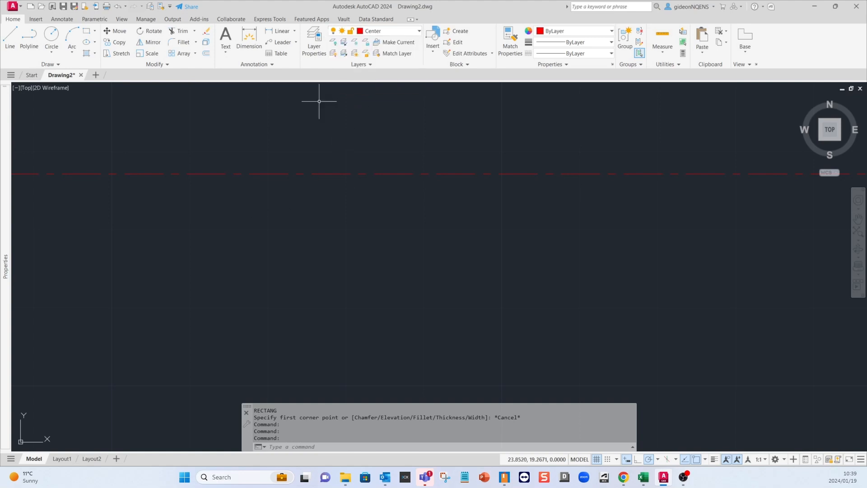
click(314, 46)
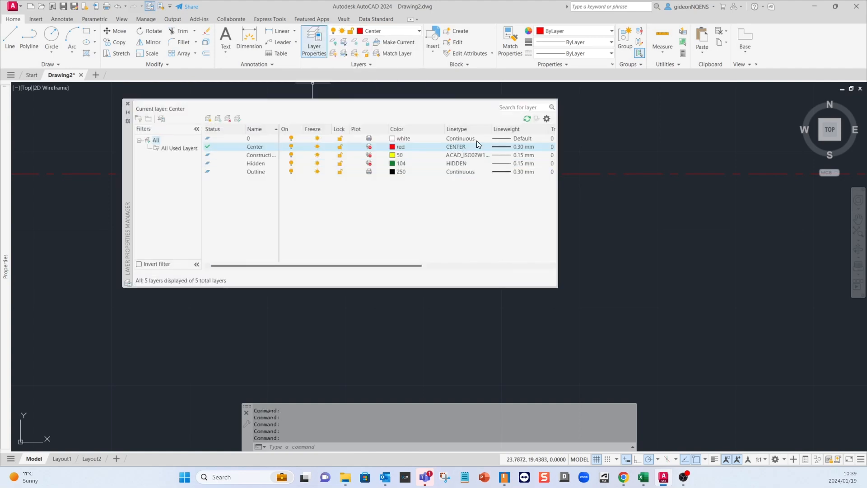
click(515, 146)
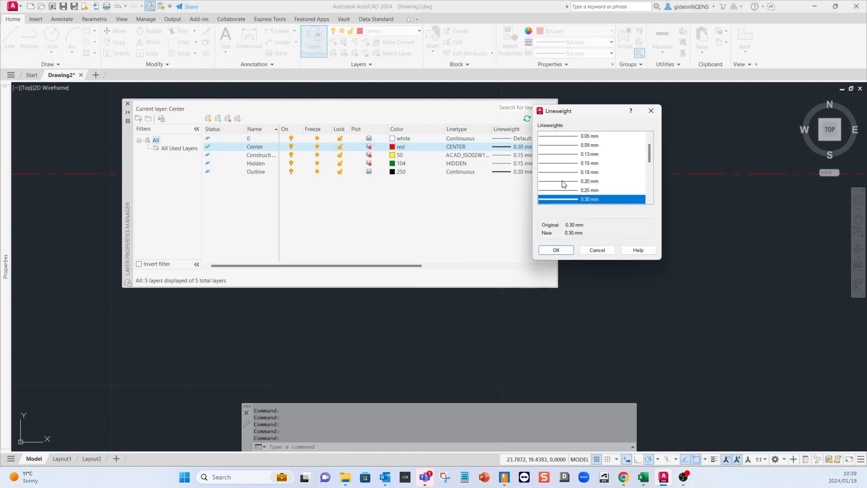
click(565, 181)
click(556, 250)
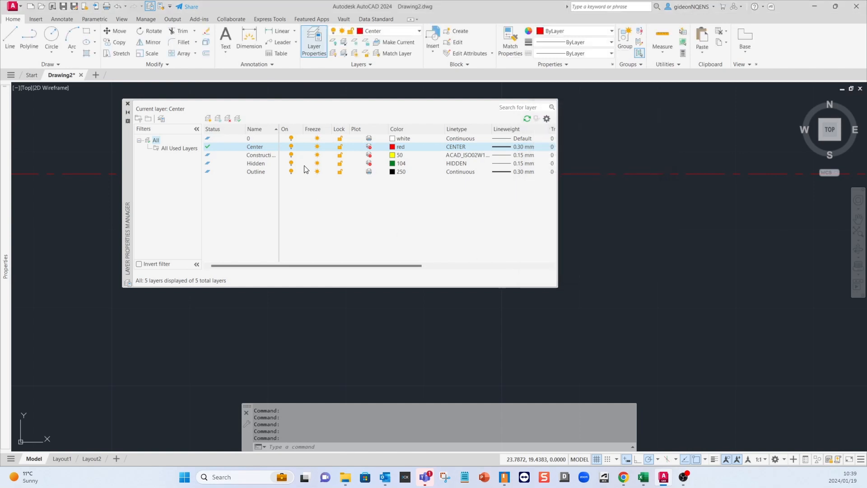
click(128, 104)
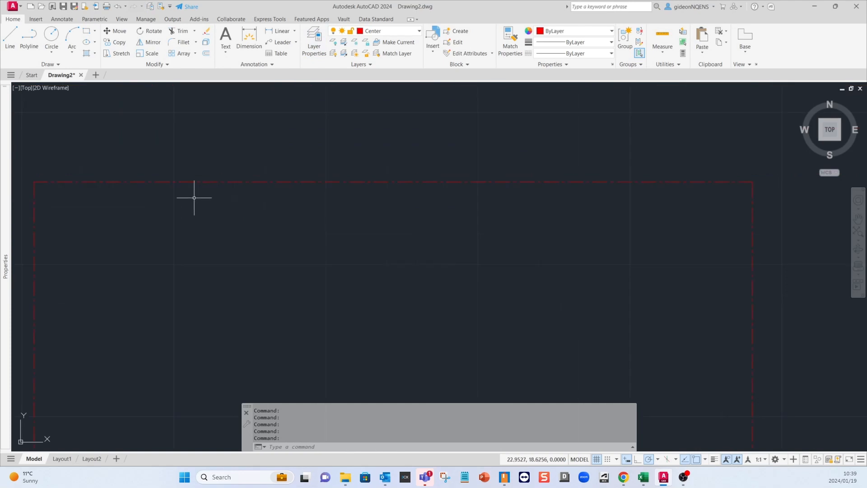
- Examine the yellow Construction rectangle's line appearance and review the linetypes and lineweights in the Layer Properties Manager
scroll(194, 197, down, 3)
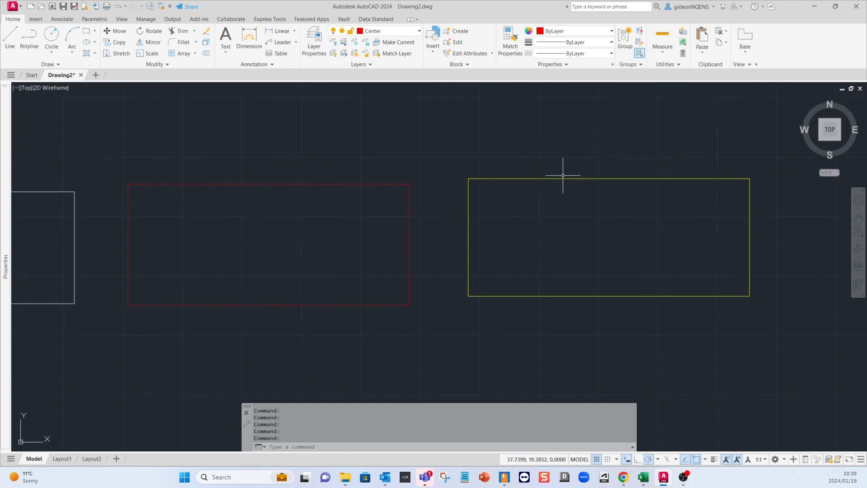
scroll(581, 177, up, 2)
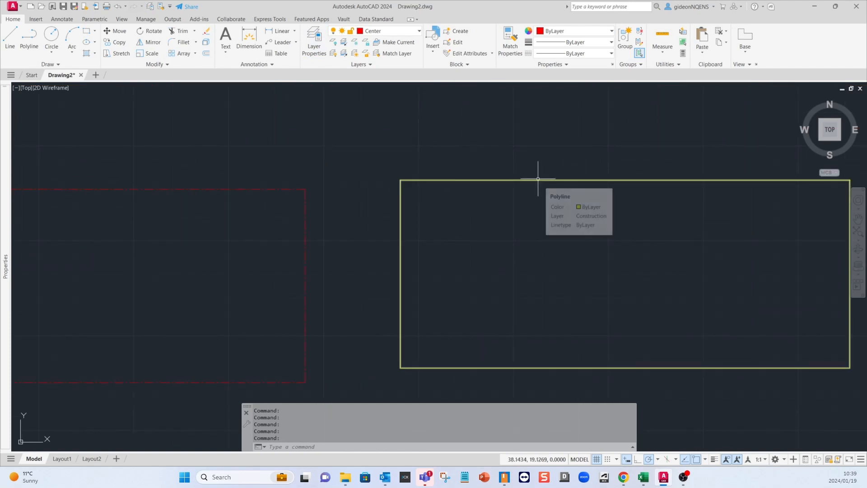
click(420, 31)
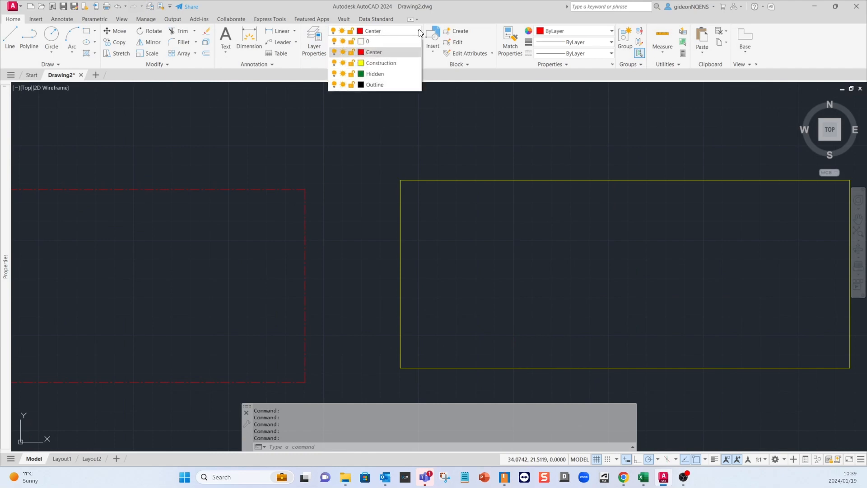
click(308, 37)
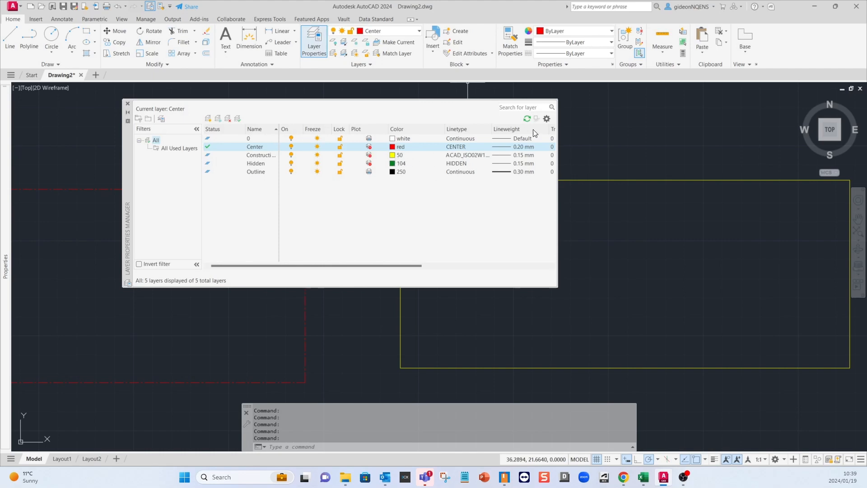
click(127, 103)
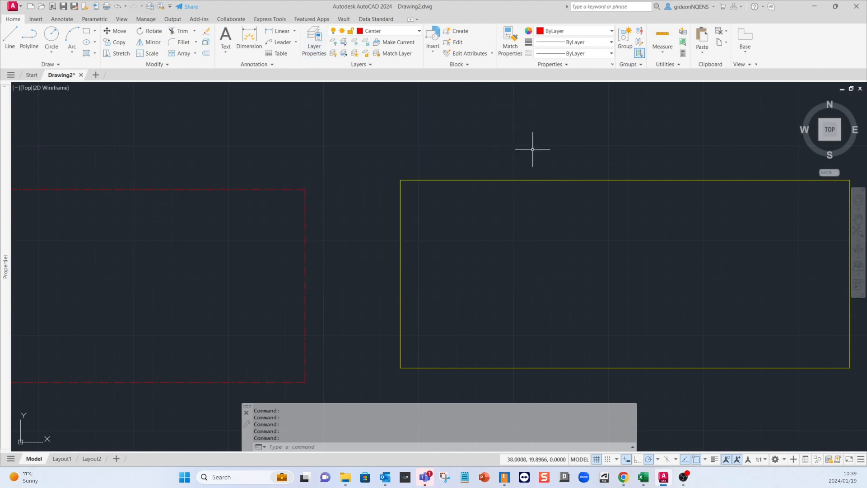
- Set the linetype scale of the yellow Construction rectangle to 0.2 and clear the selection
click(532, 149)
click(435, 236)
mouse_move(7, 178)
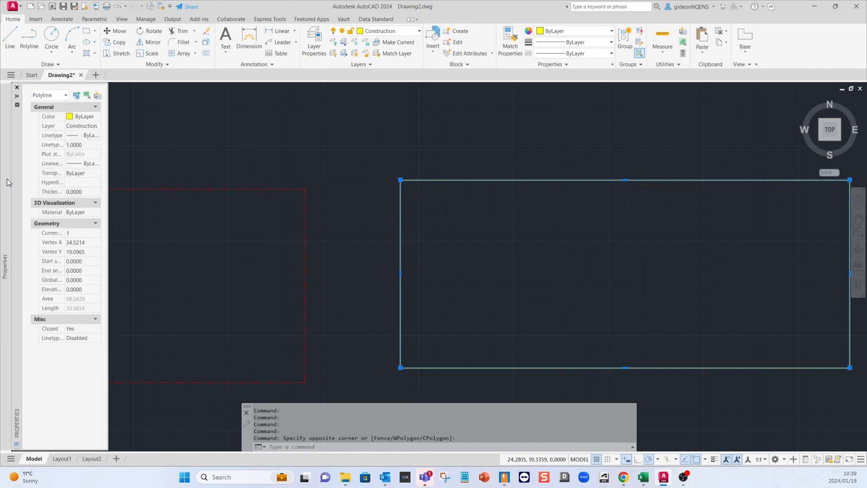
click(82, 148)
text(0.2)
key(Return)
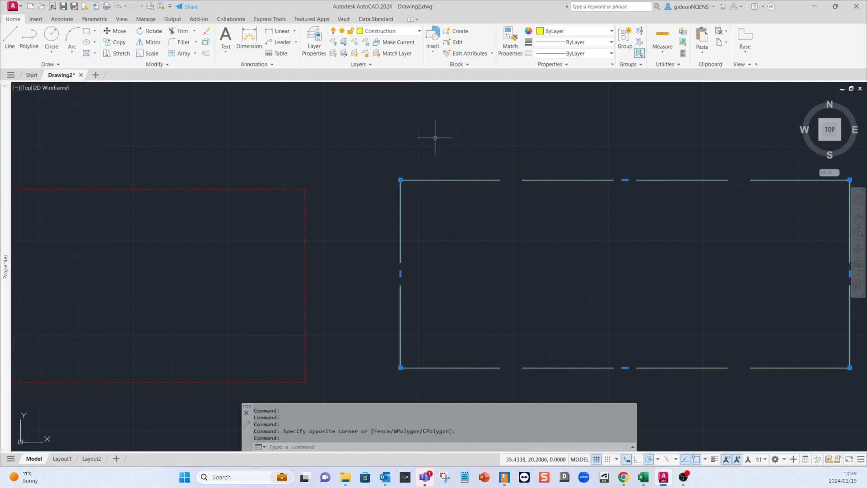
key(Escape)
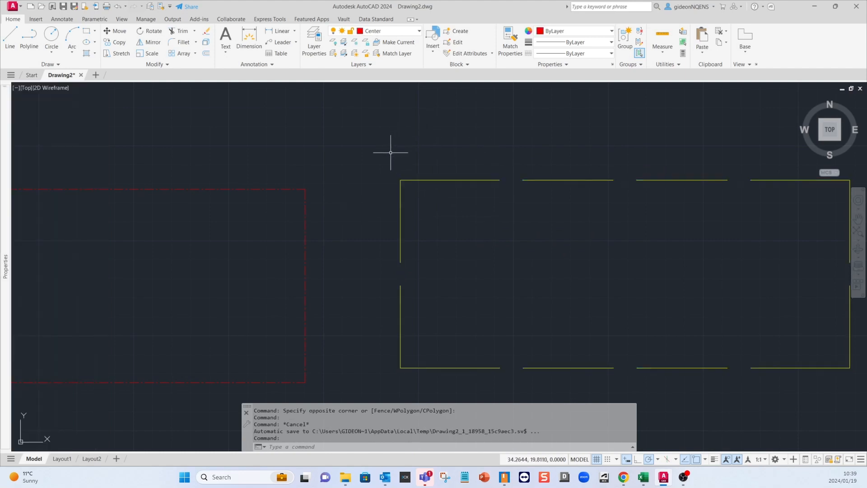
scroll(297, 162, up, 2)
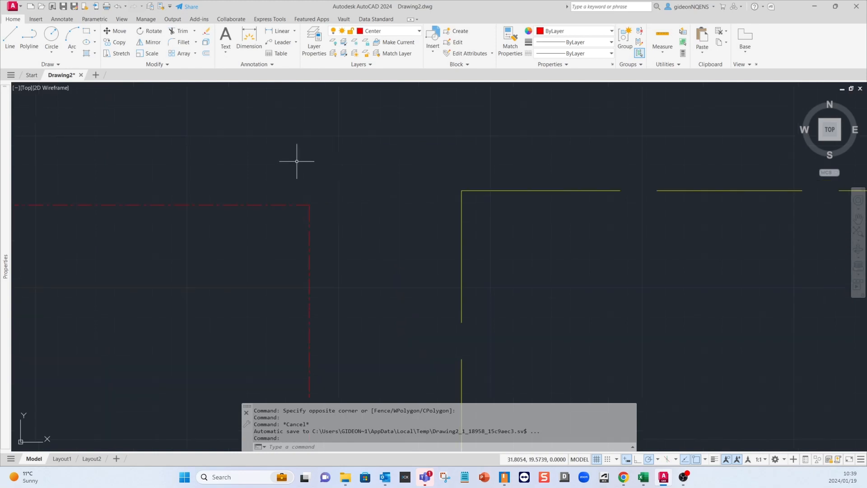
scroll(296, 161, down, 3)
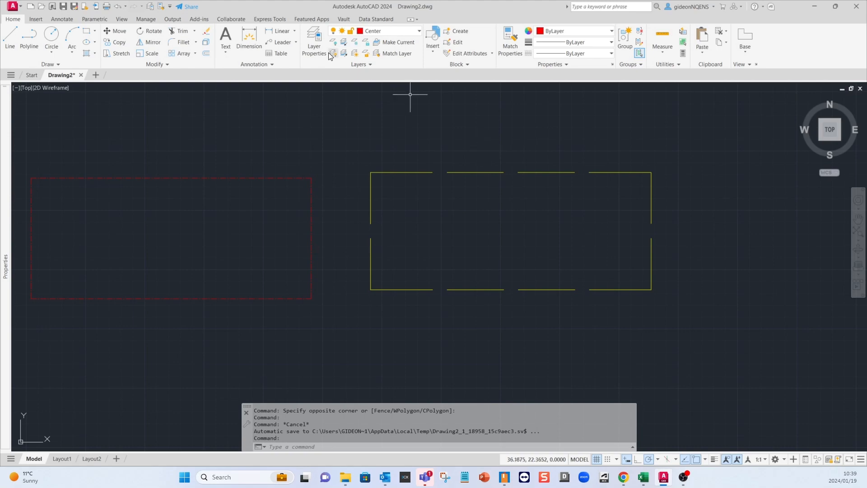
scroll(316, 127, down, 4)
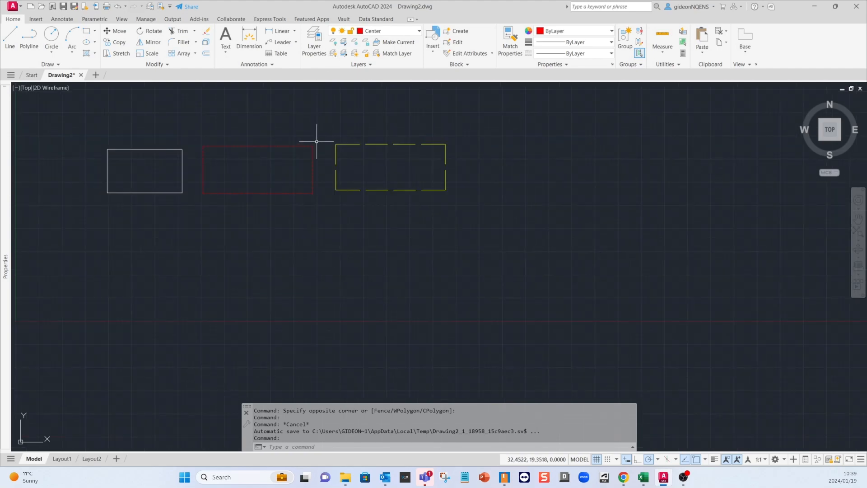